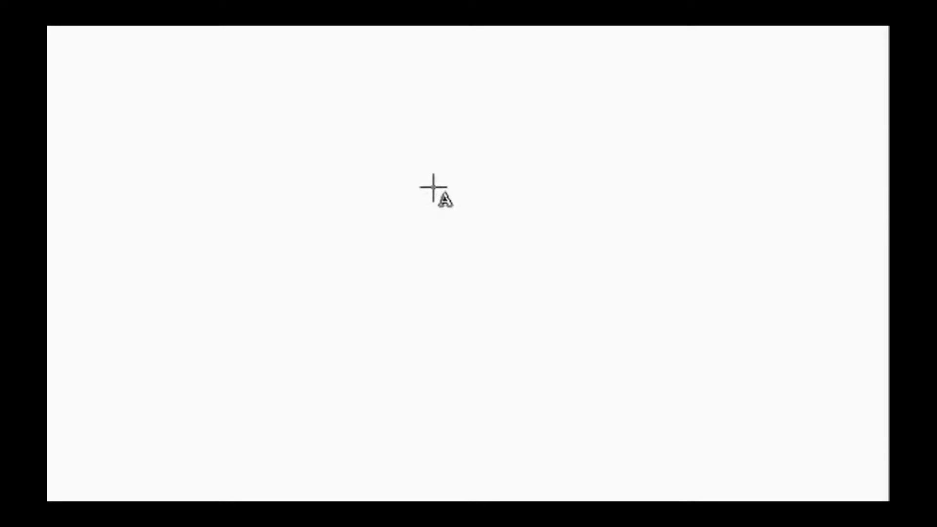
# - Start a text entry in the upper middle of the canvas, enter "Hello Everyone", and discard it
pyautogui.click(433, 188)
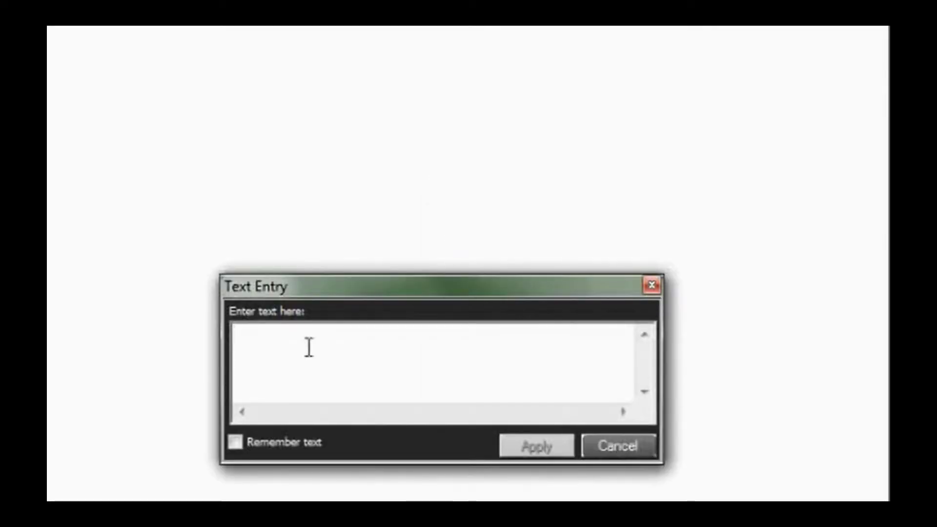
pyautogui.moveTo(450, 280); pyautogui.dragTo(441, 261)
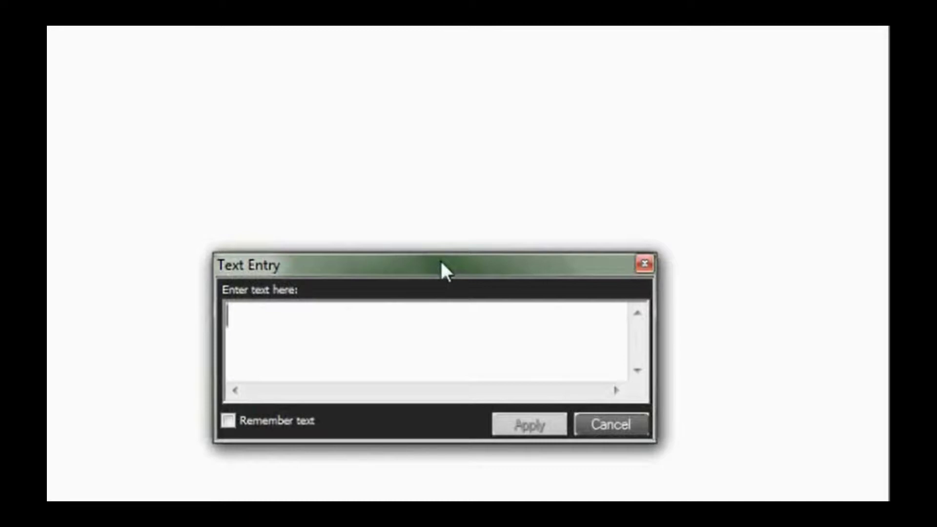
pyautogui.write('Hello')
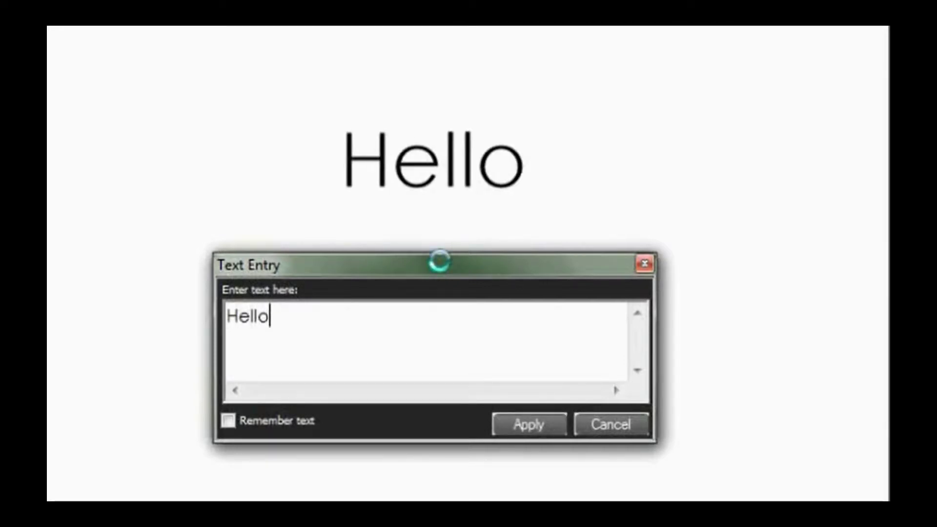
pyautogui.write(' Everyone')
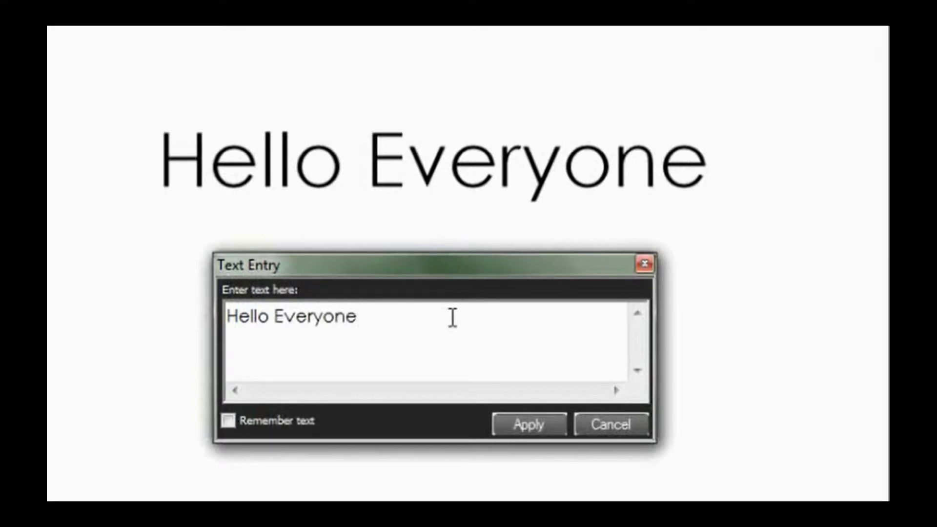
pyautogui.click(590, 425)
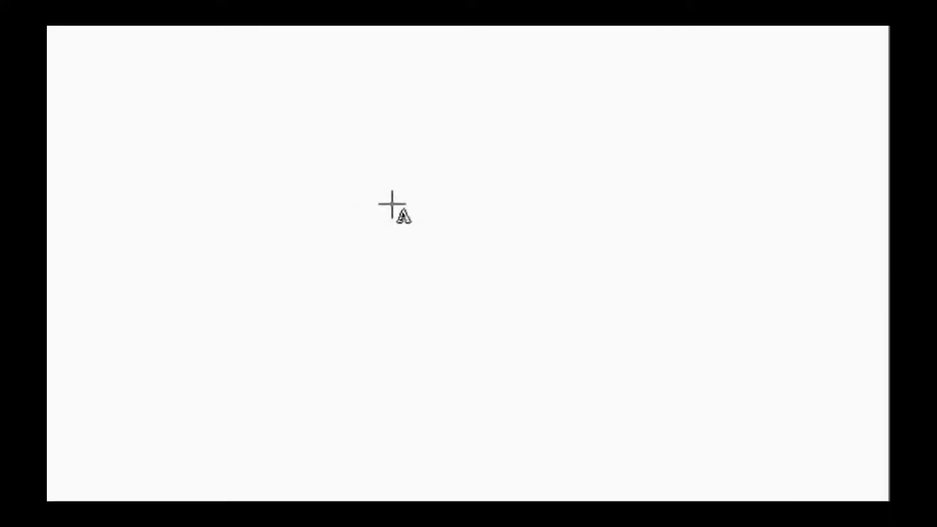
# - Write "Hello everyone" directly on the canvas, correcting the misspelled second word, and discard the text
pyautogui.click(392, 223)
pyautogui.write('Hello evreryone')
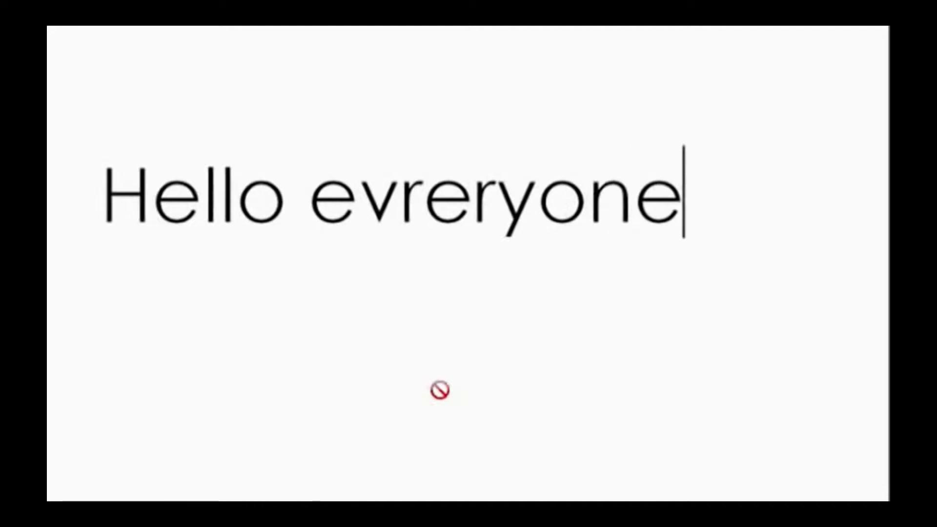
pyautogui.press('BackSpace')
pyautogui.press('BackSpace')
pyautogui.press('BackSpace')
pyautogui.press('BackSpace')
pyautogui.press('BackSpace')
pyautogui.press('BackSpace')
pyautogui.press('BackSpace')
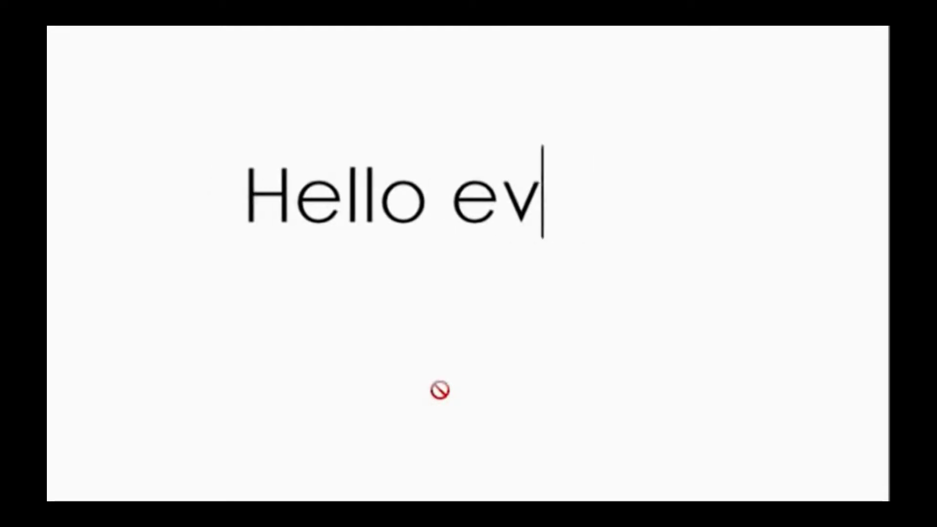
pyautogui.write('eryone')
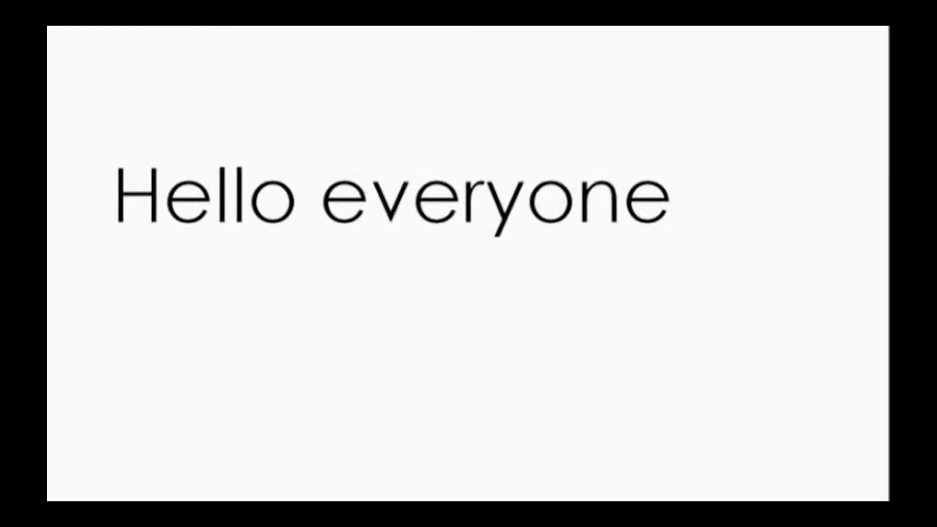
pyautogui.press('Escape')
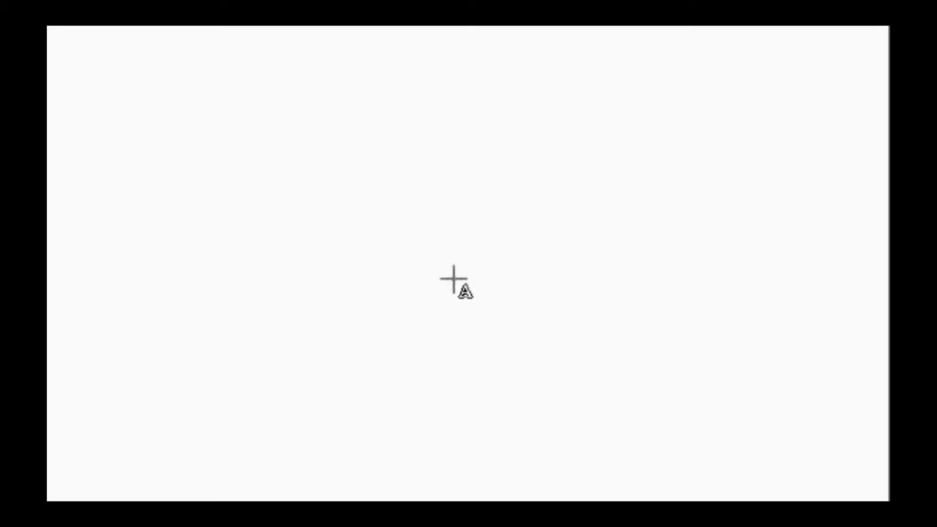
# - Place the text "Hello World!" in the upper middle of the canvas using the text entry dialog
pyautogui.click(401, 194)
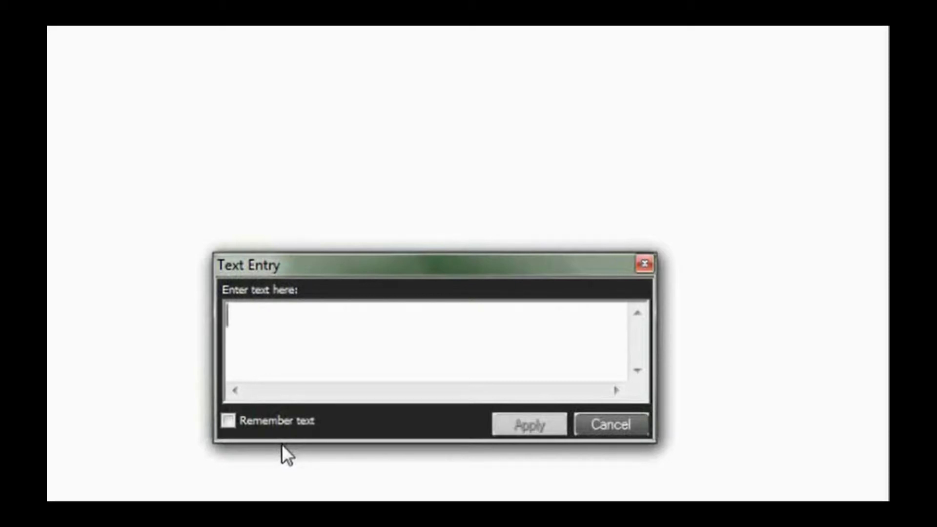
pyautogui.write('Hello Worl')
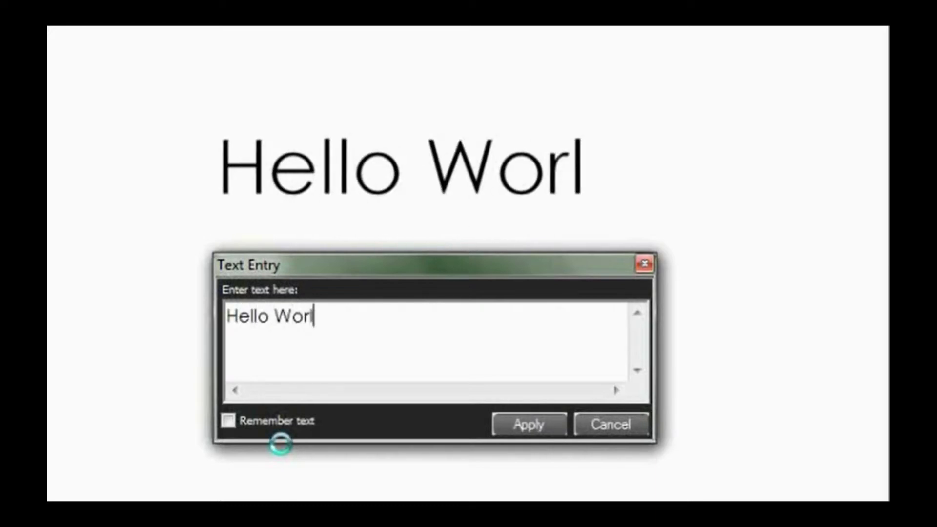
pyautogui.write('d!')
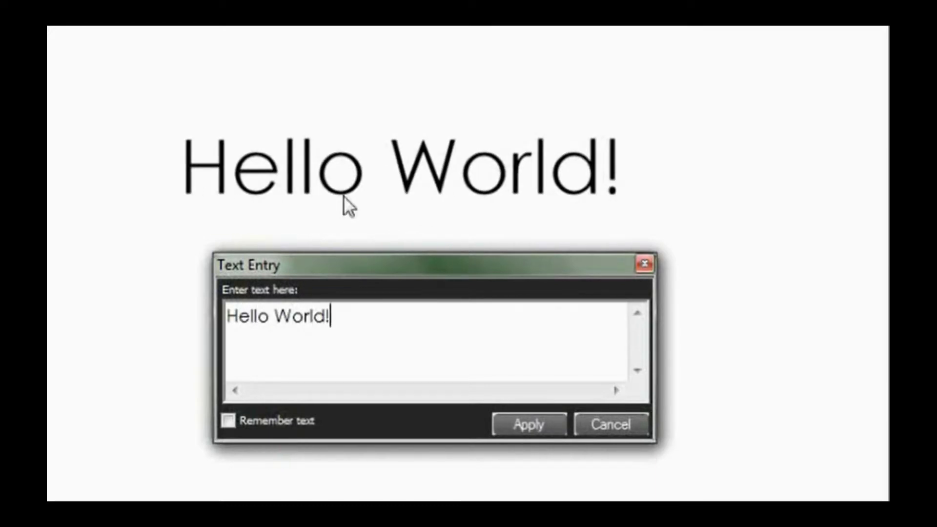
pyautogui.moveTo(444, 271); pyautogui.dragTo(407, 260)
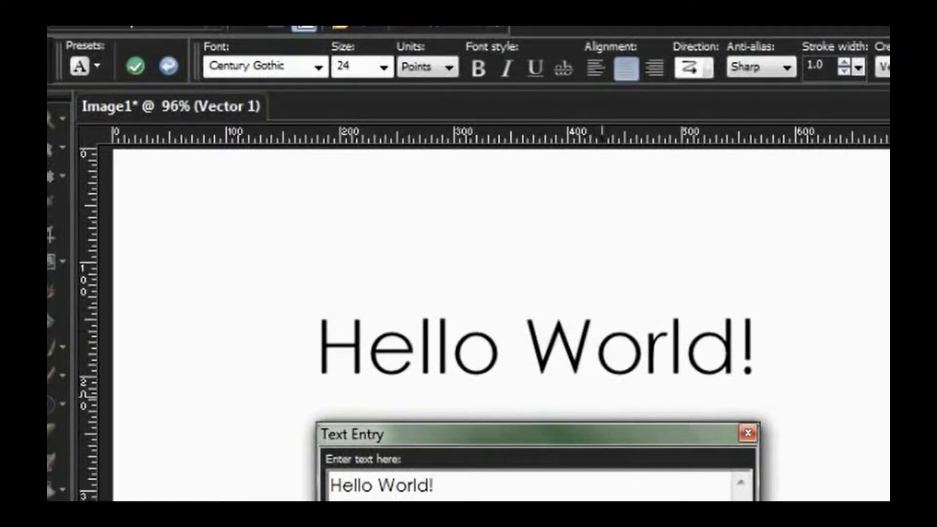
pyautogui.moveTo(587, 435); pyautogui.dragTo(587, 408)
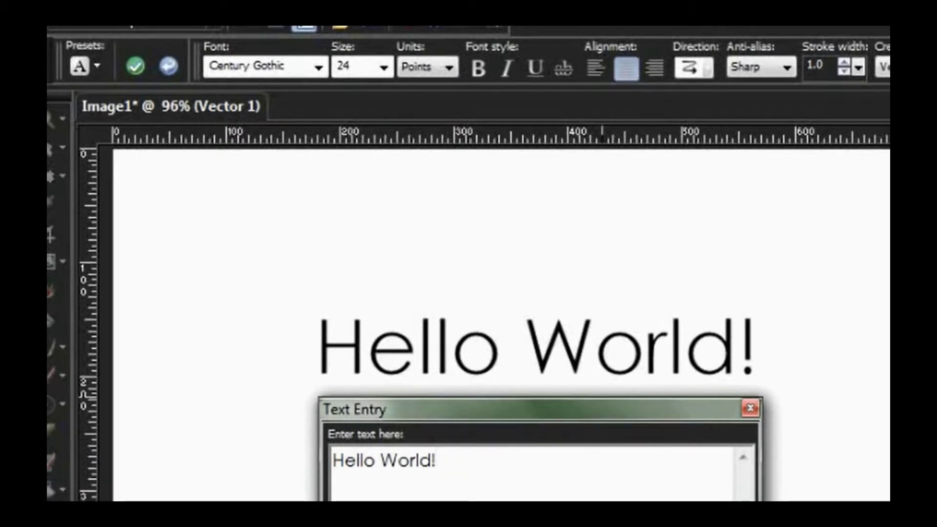
pyautogui.press('Return')
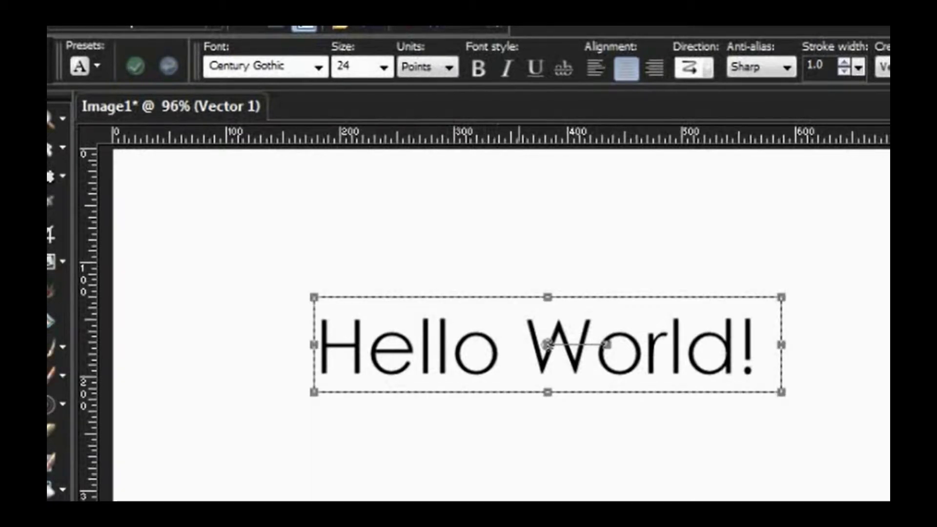
# - Add a greeting with a first name as a second text line below "Hello World!", and undo it
pyautogui.click(521, 471)
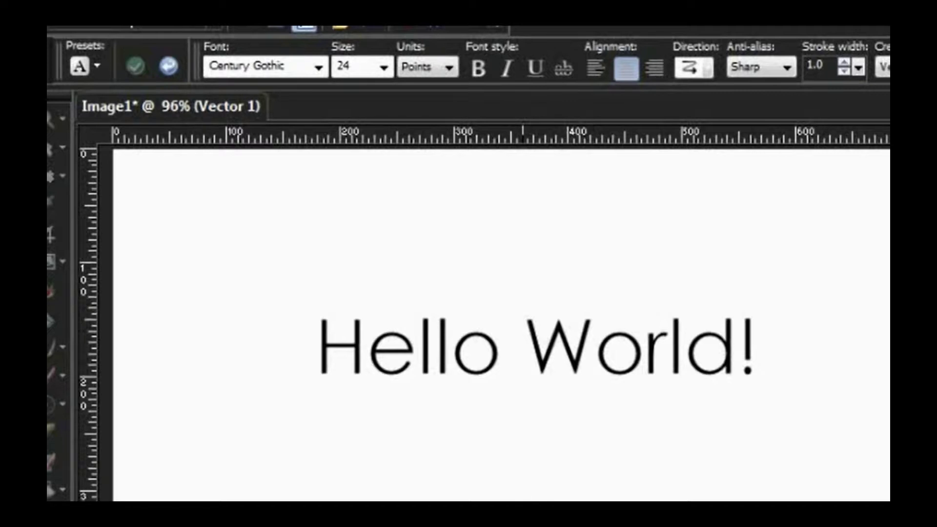
pyautogui.write('Hello')
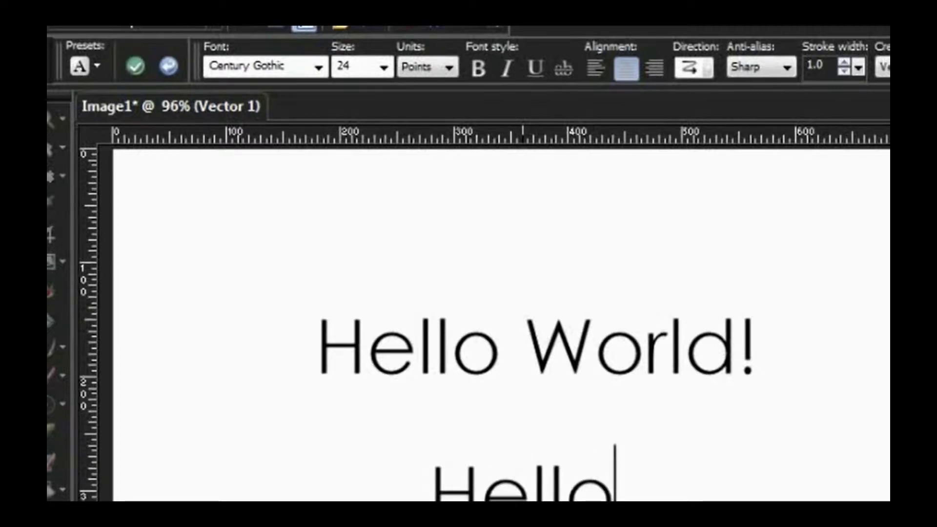
pyautogui.write(' Jack!')
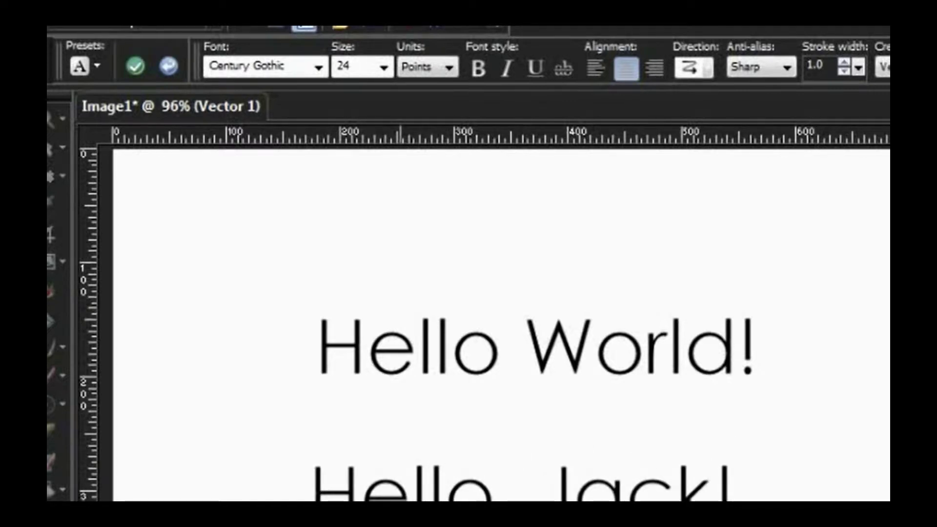
pyautogui.click(136, 66)
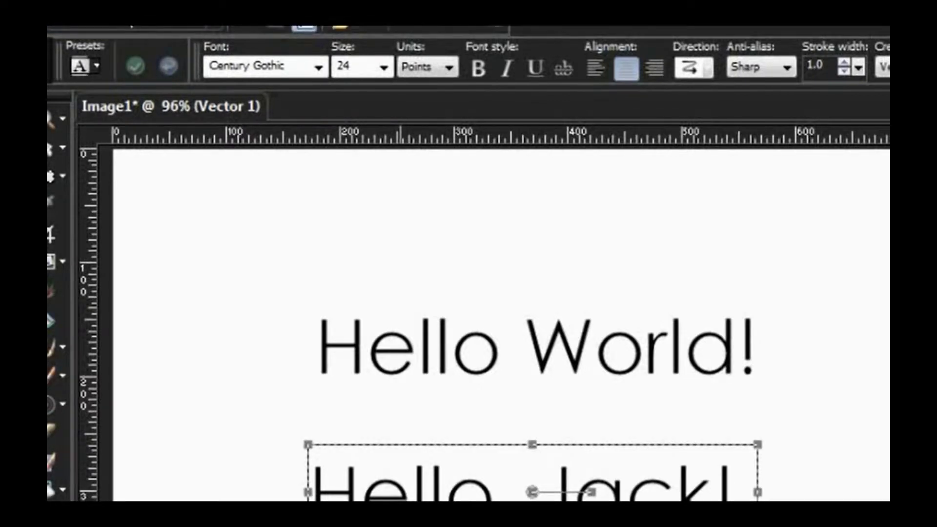
pyautogui.hotkey('ctrl', 'z')
# - Write and apply "Hello," followed by a first name and an exclamation mark, directly beneath "Hello World!"
pyautogui.click(503, 498)
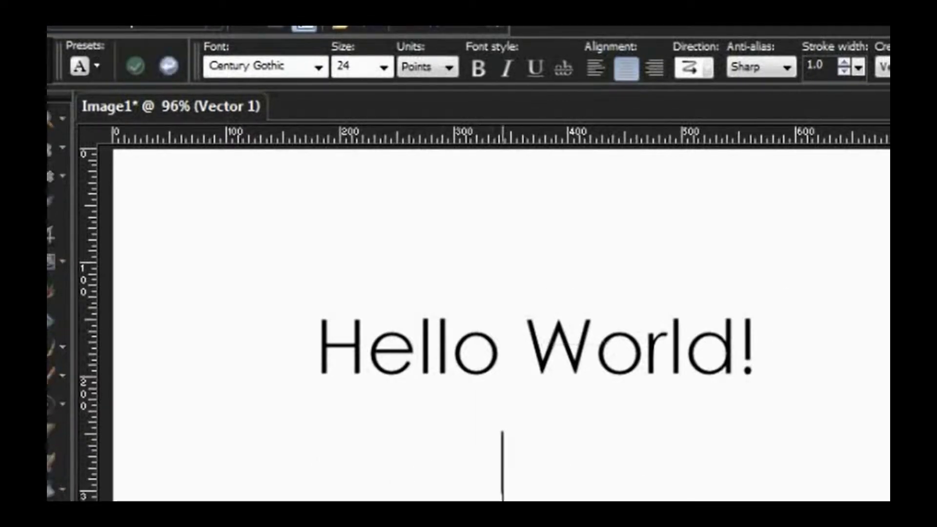
pyautogui.write('Hello, Jack')
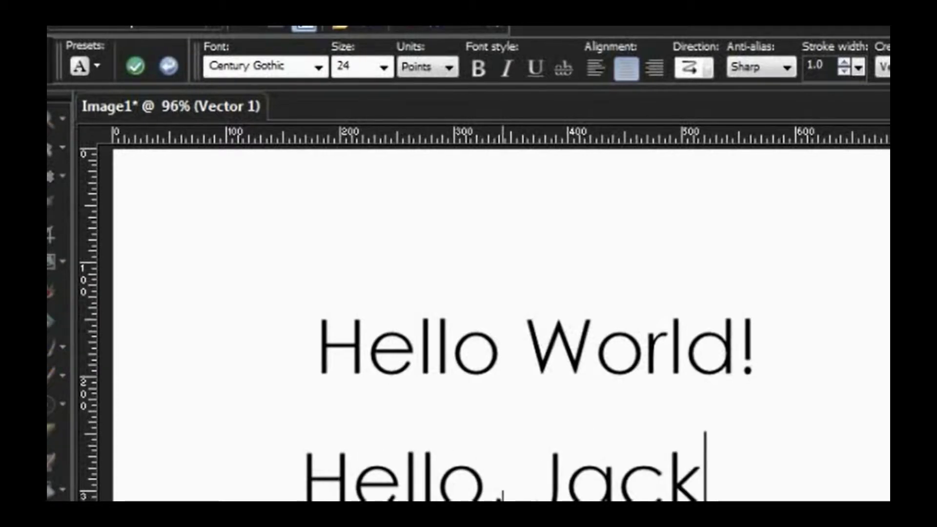
pyautogui.write('!')
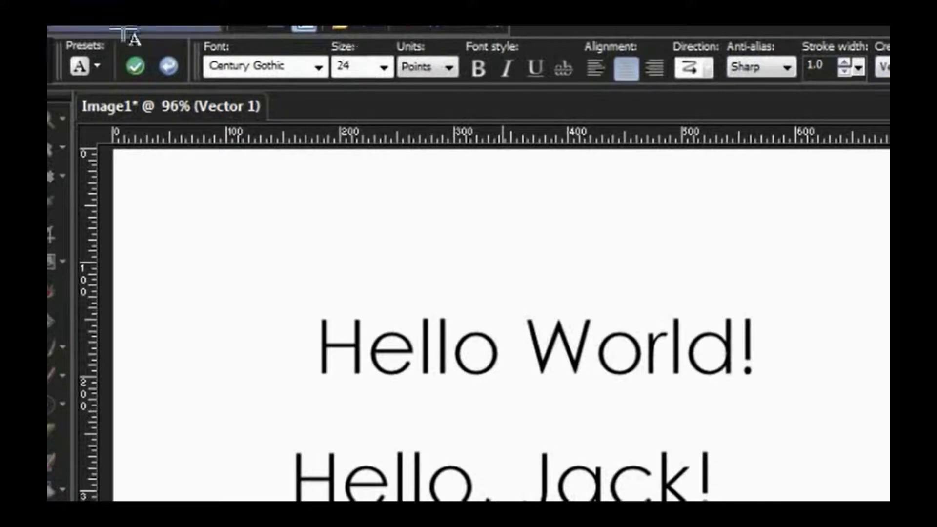
pyautogui.click(135, 65)
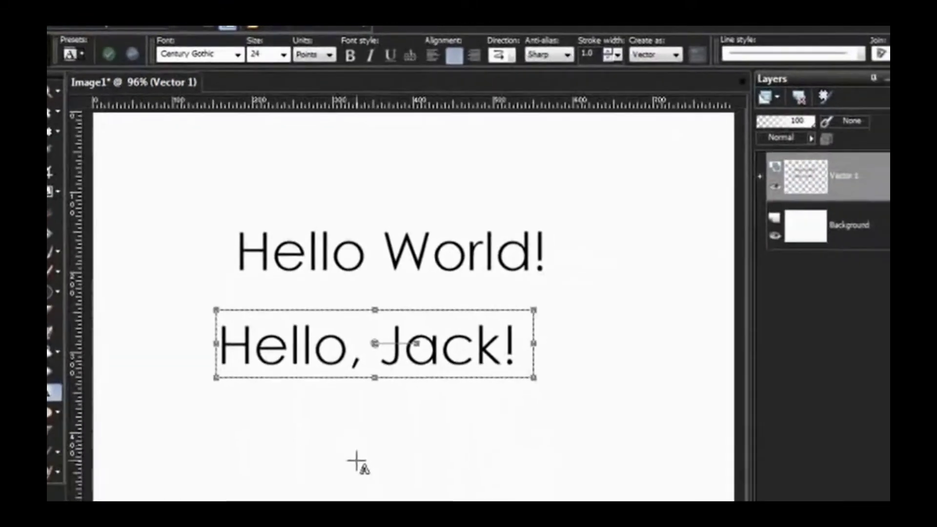
# - Start a third text entry with the remembered greeting, dismiss it, and undo all placed text to empty the canvas
pyautogui.click(356, 462)
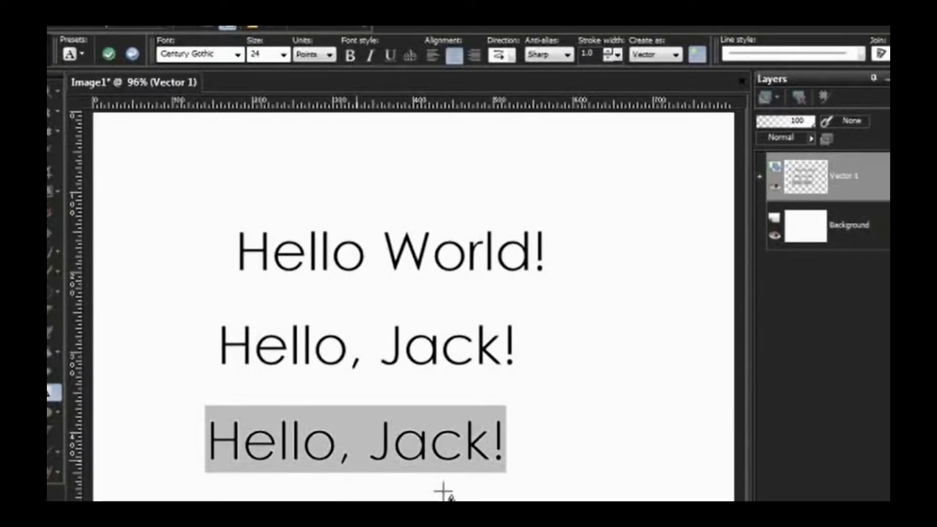
pyautogui.click(132, 54)
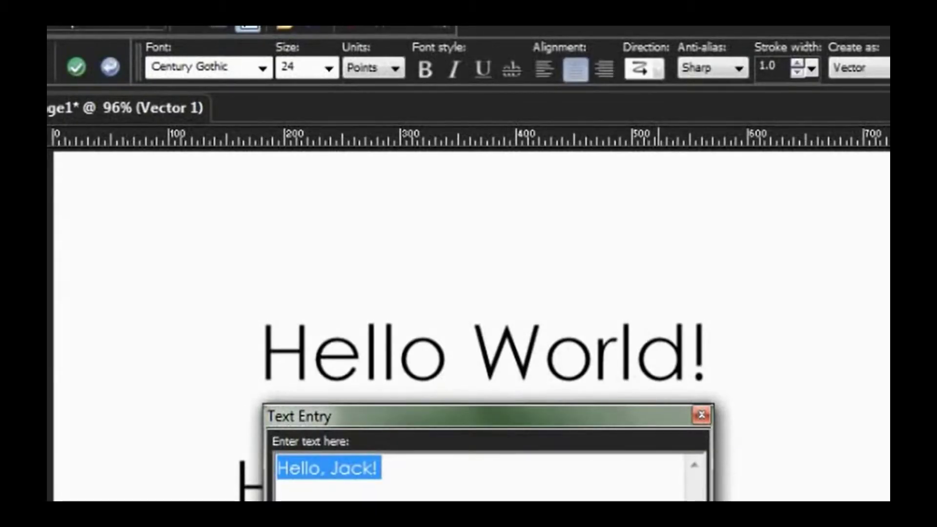
pyautogui.press('Return')
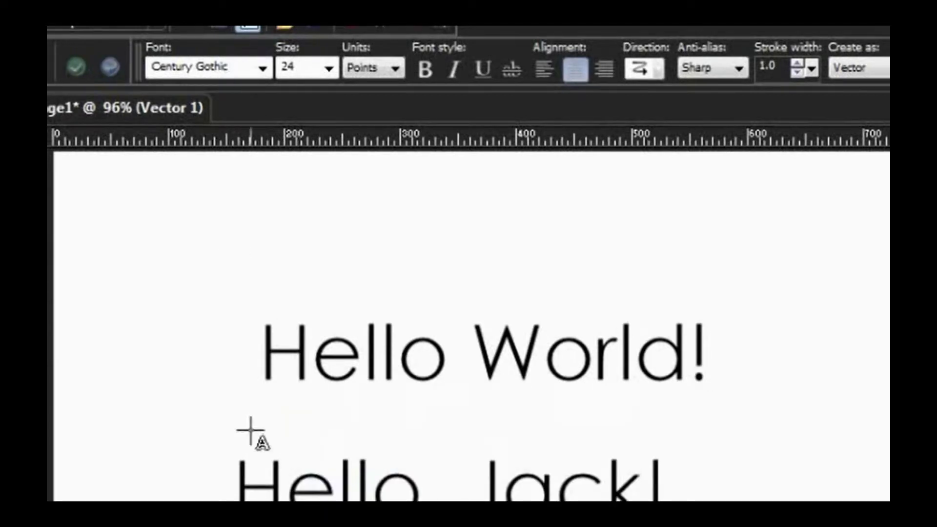
pyautogui.hotkey('ctrl', 'z')
pyautogui.hotkey('ctrl', 'z')
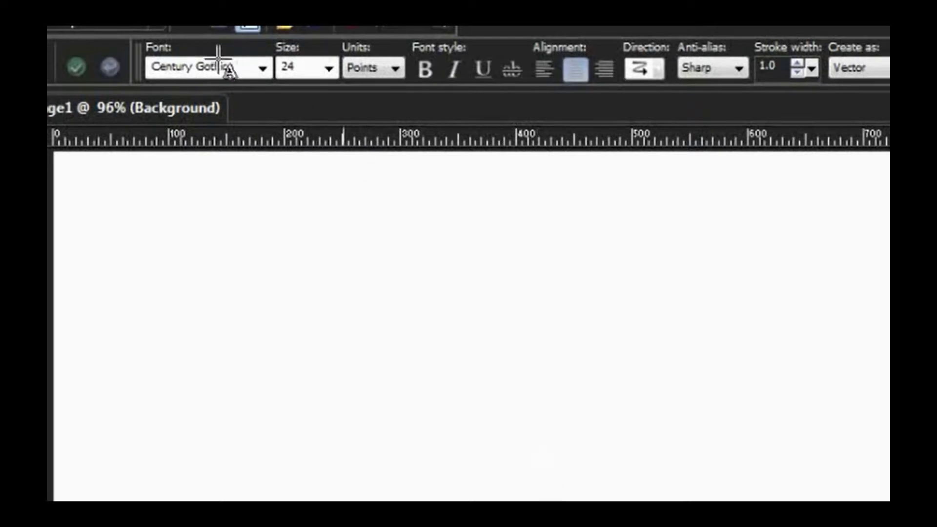
# - Set the text font to GulimChe
pyautogui.click(263, 69)
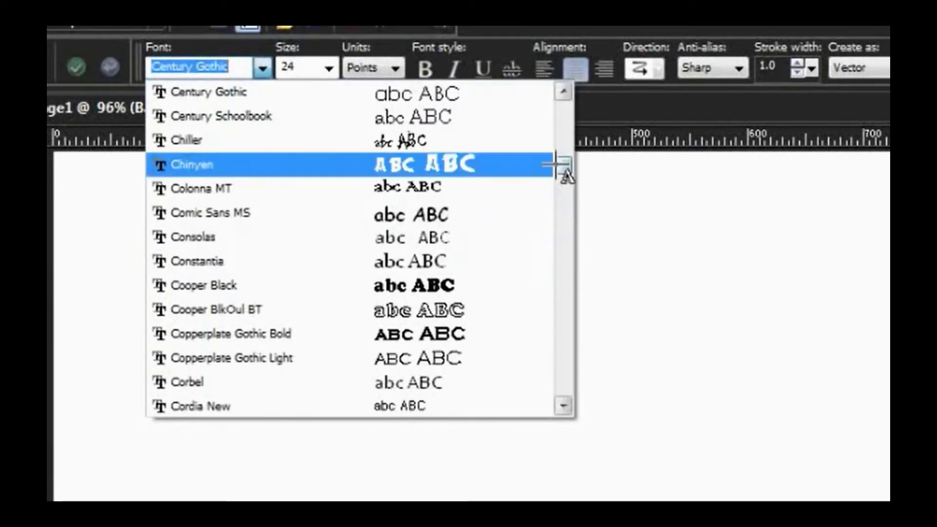
pyautogui.moveTo(556, 151); pyautogui.dragTo(562, 236)
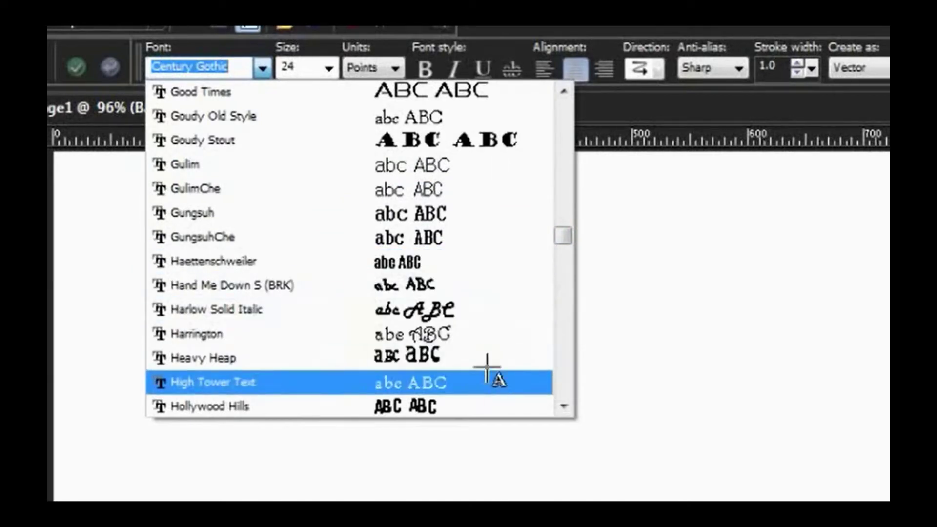
pyautogui.click(486, 188)
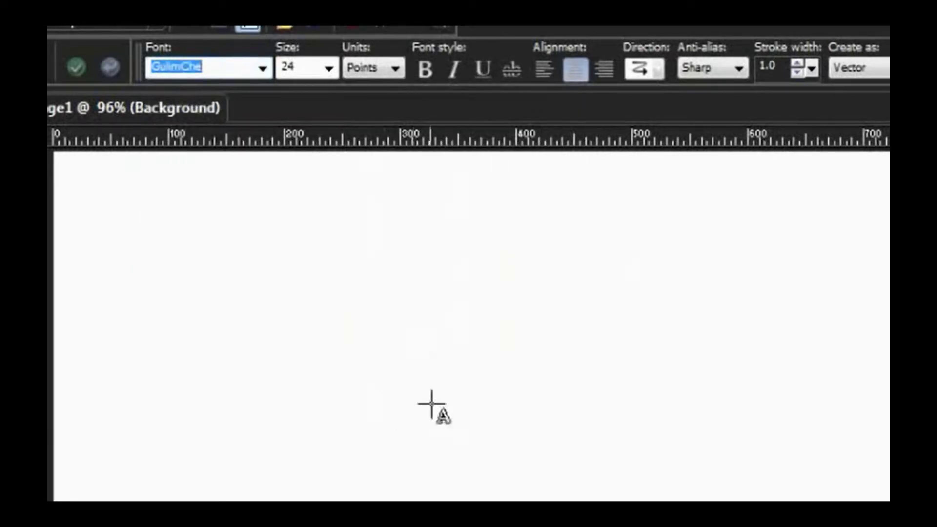
# - Enter "Hello World!" as new text in the middle of the canvas and switch its size units to pixels
pyautogui.click(475, 410)
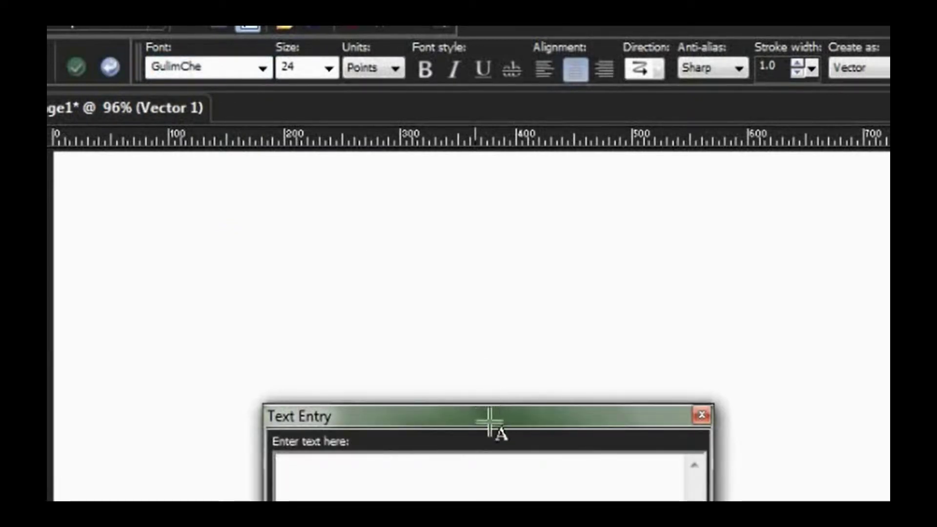
pyautogui.moveTo(490, 412); pyautogui.dragTo(538, 482)
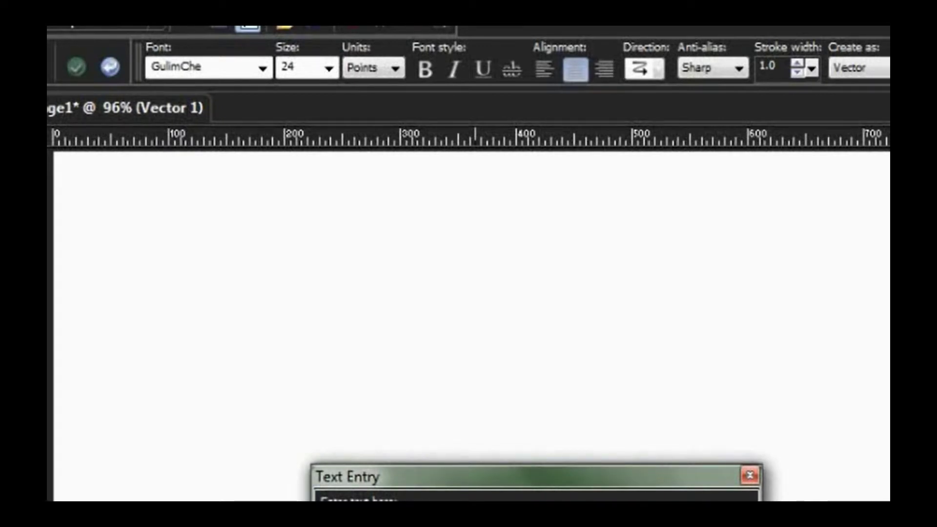
pyautogui.write('Hello World!')
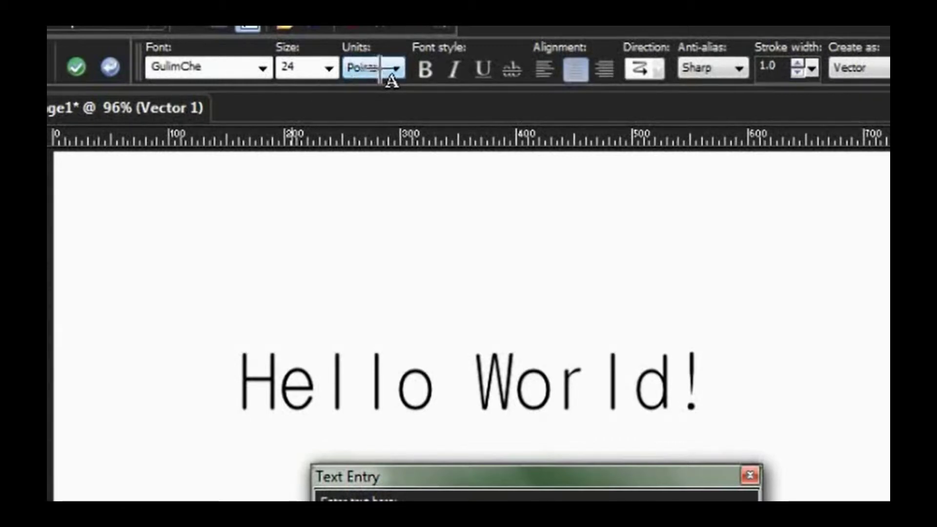
pyautogui.click(396, 68)
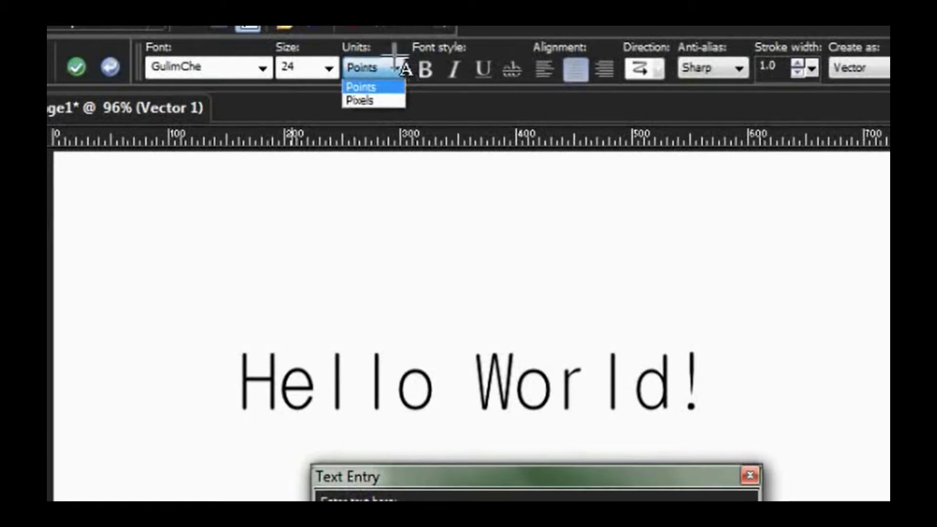
pyautogui.click(386, 101)
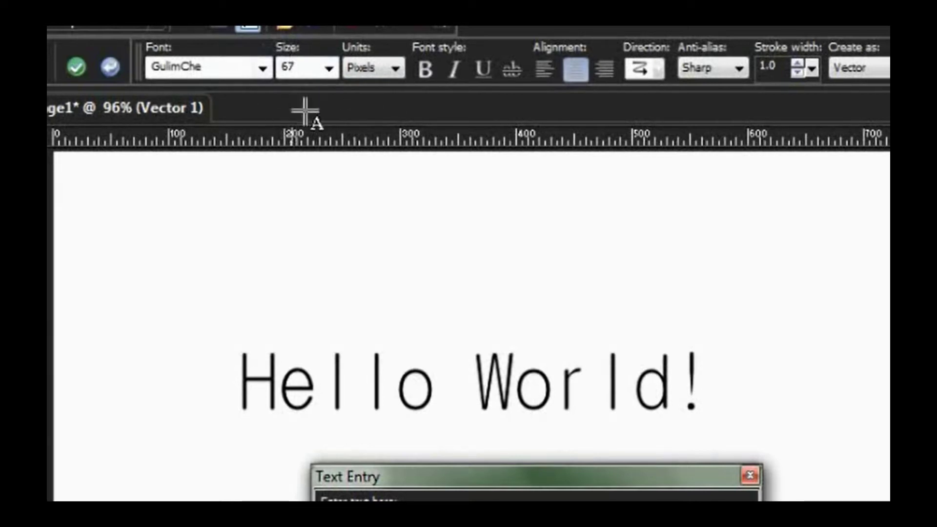
# - Switch the size units of "Hello World!" to points and look through the available font sizes
pyautogui.click(329, 68)
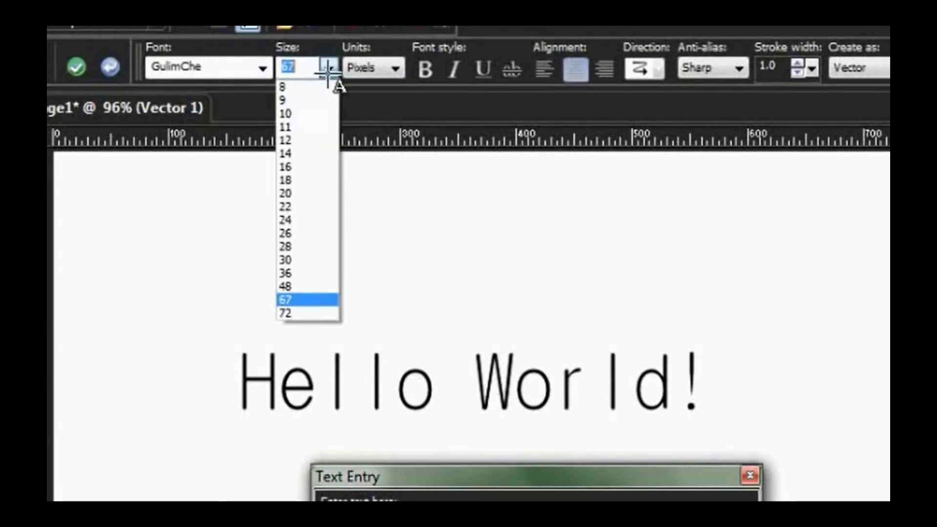
pyautogui.click(386, 69)
pyautogui.click(388, 69)
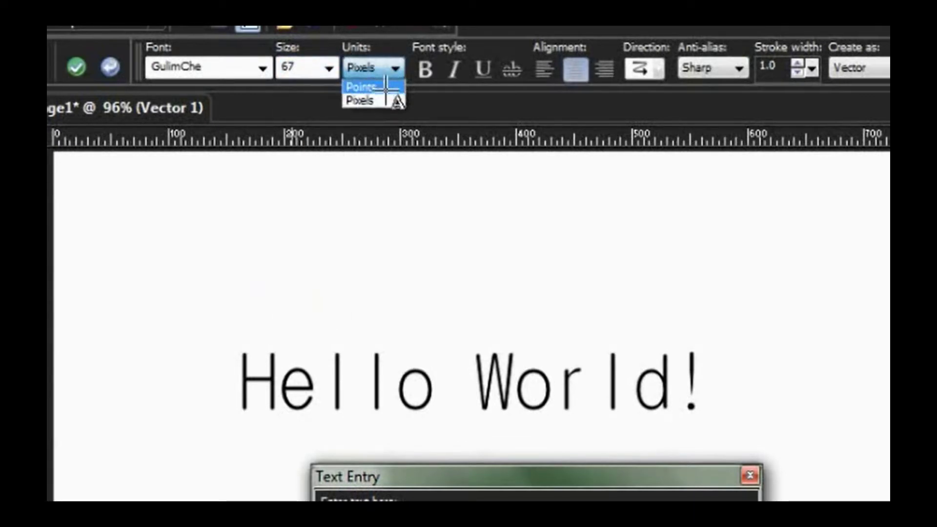
pyautogui.click(387, 82)
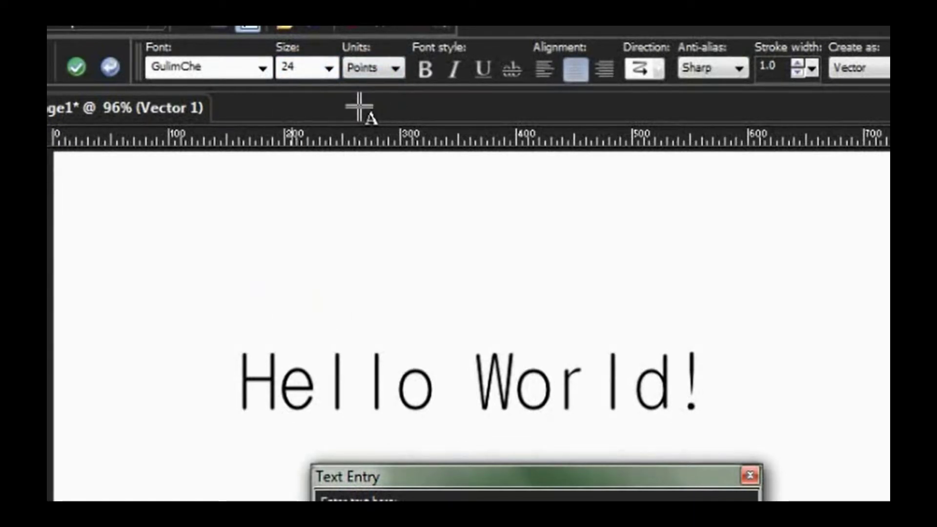
pyautogui.click(328, 68)
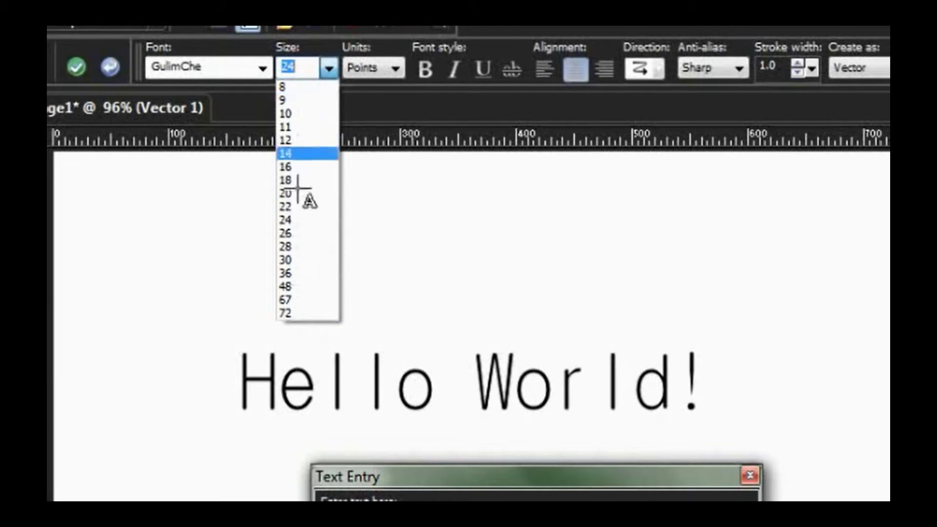
pyautogui.click(413, 107)
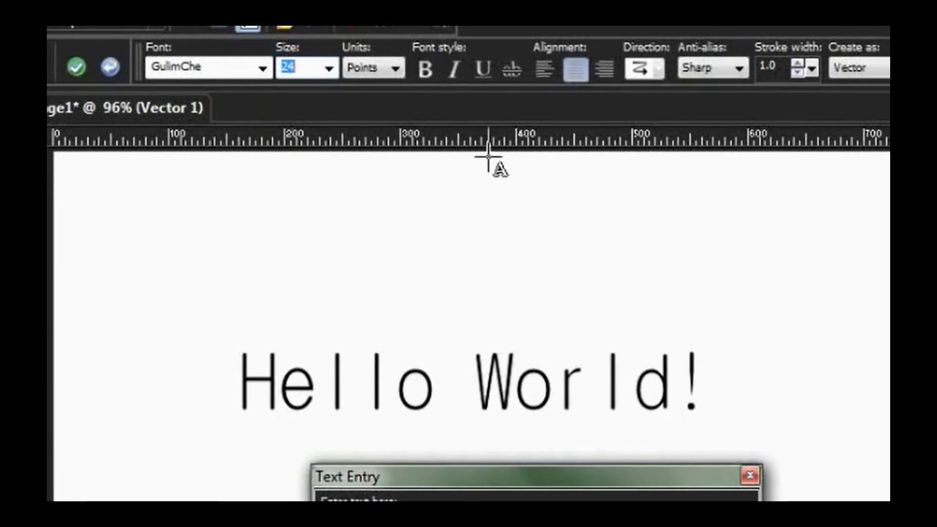
# - Try bold, italic, underline and strikethrough on "Hello World!" one at a time, switching each off again
pyautogui.click(426, 72)
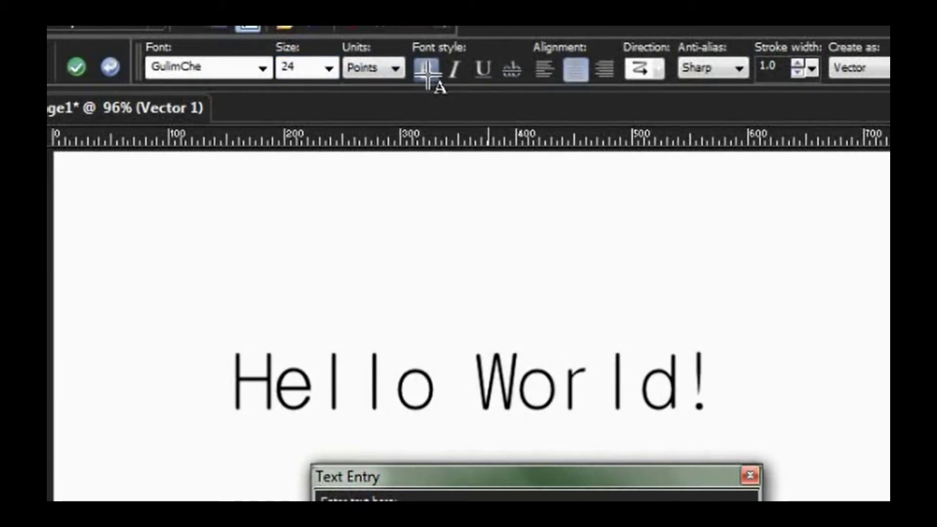
pyautogui.click(428, 73)
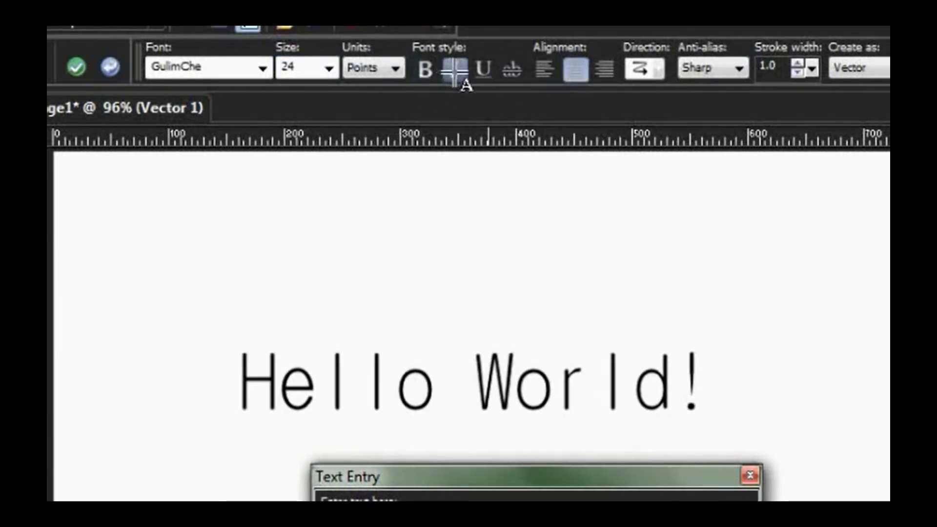
pyautogui.click(454, 72)
pyautogui.click(454, 72)
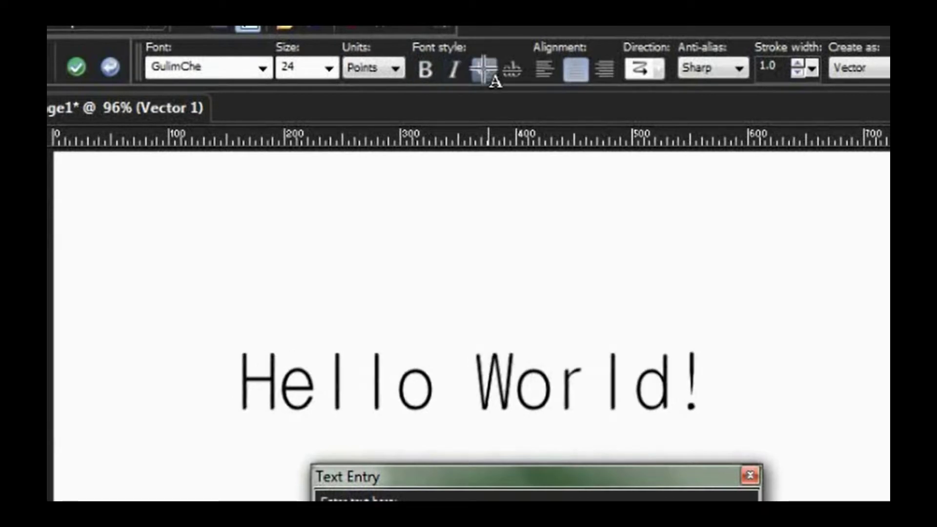
pyautogui.click(483, 70)
pyautogui.click(484, 69)
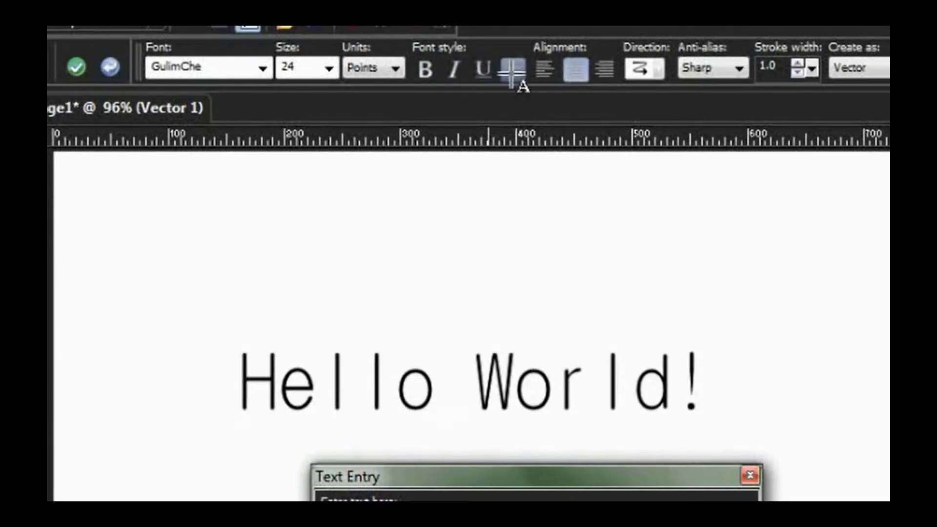
pyautogui.click(512, 71)
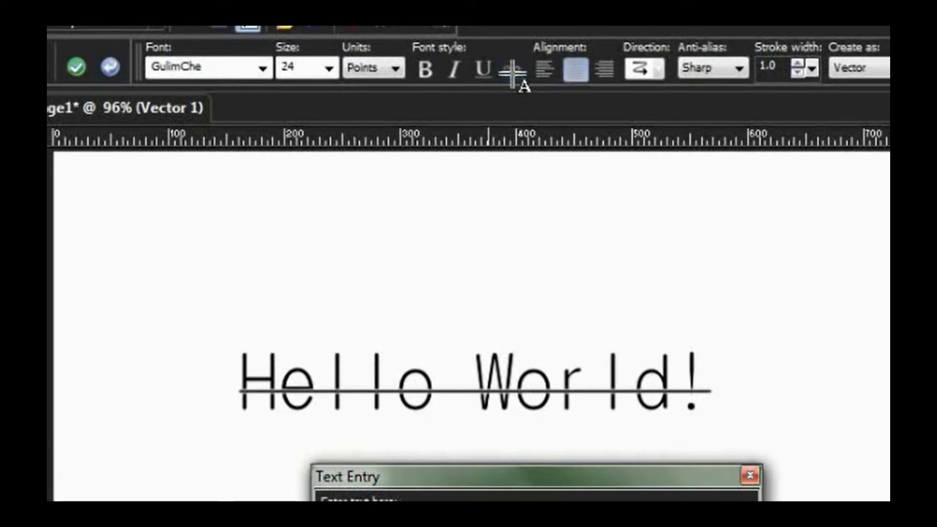
pyautogui.click(511, 71)
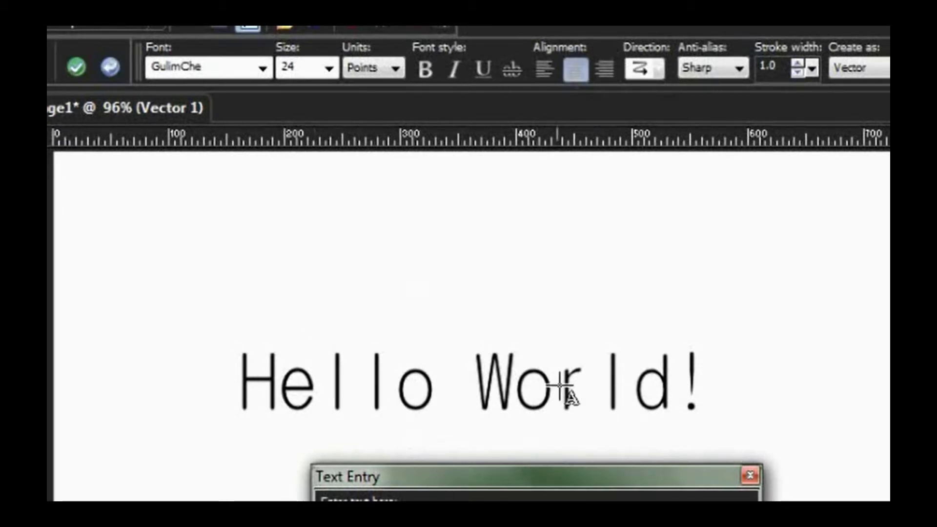
# - Try left and right alignment on "Hello World!" and return it to centre alignment
pyautogui.click(549, 73)
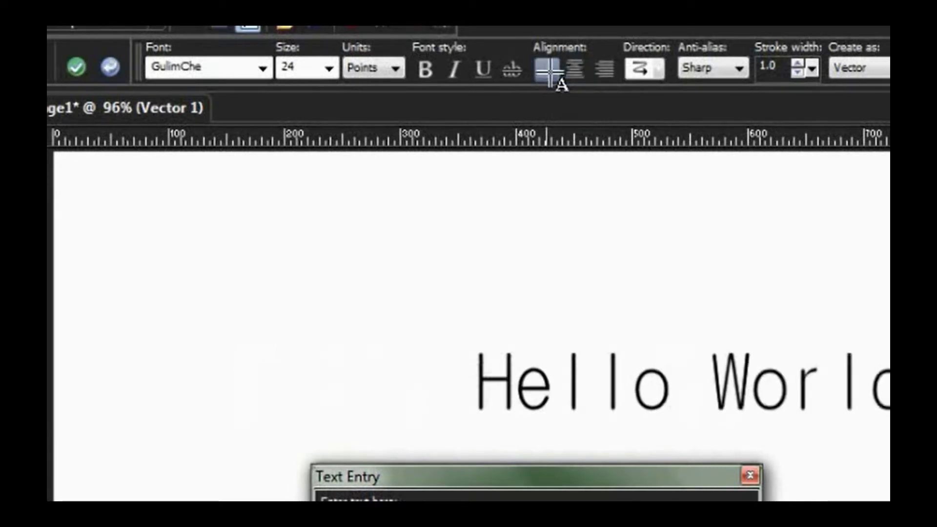
pyautogui.click(603, 73)
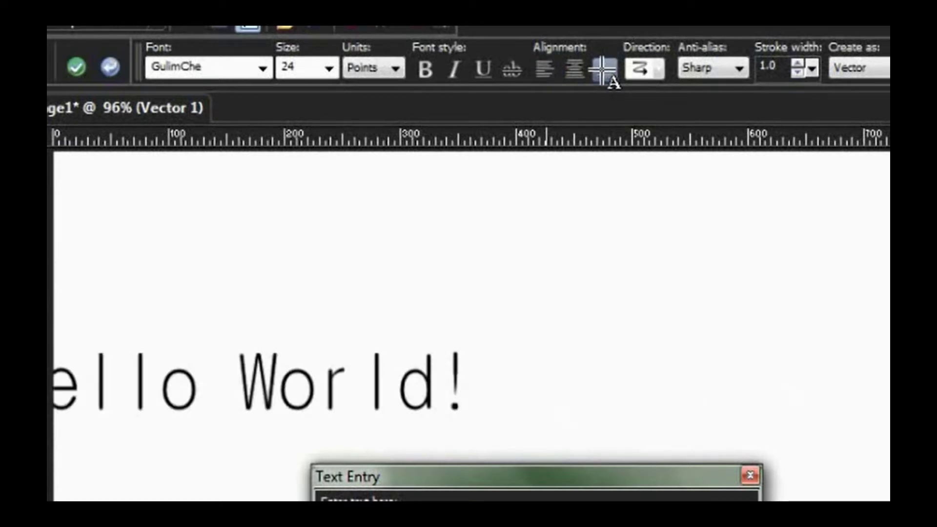
pyautogui.click(575, 70)
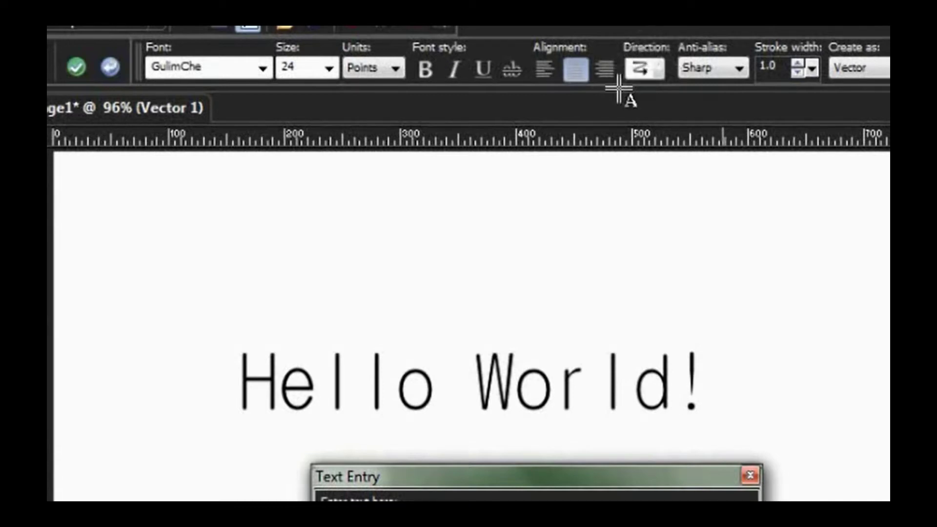
# - Set the text direction to vertical with new lines running leftward, and add "How are you?" as a second line
pyautogui.click(659, 69)
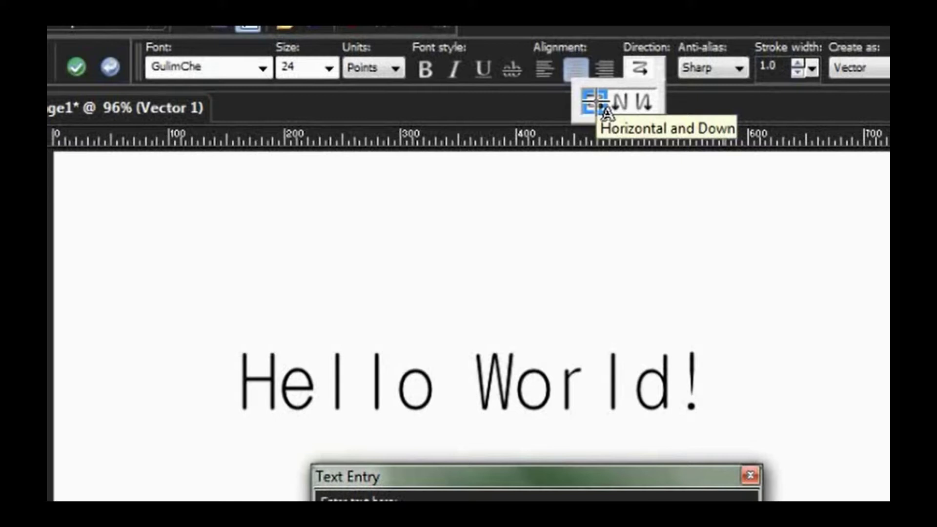
pyautogui.click(621, 103)
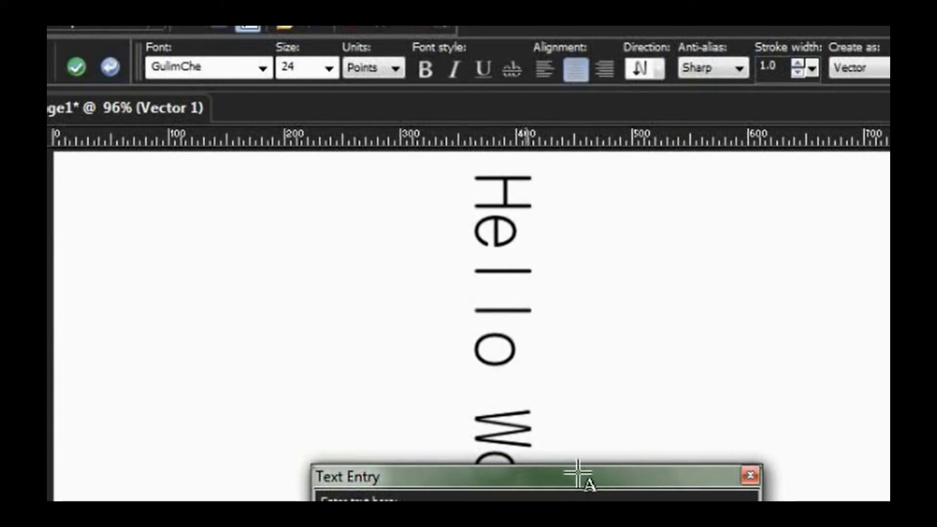
pyautogui.moveTo(586, 476); pyautogui.dragTo(864, 278)
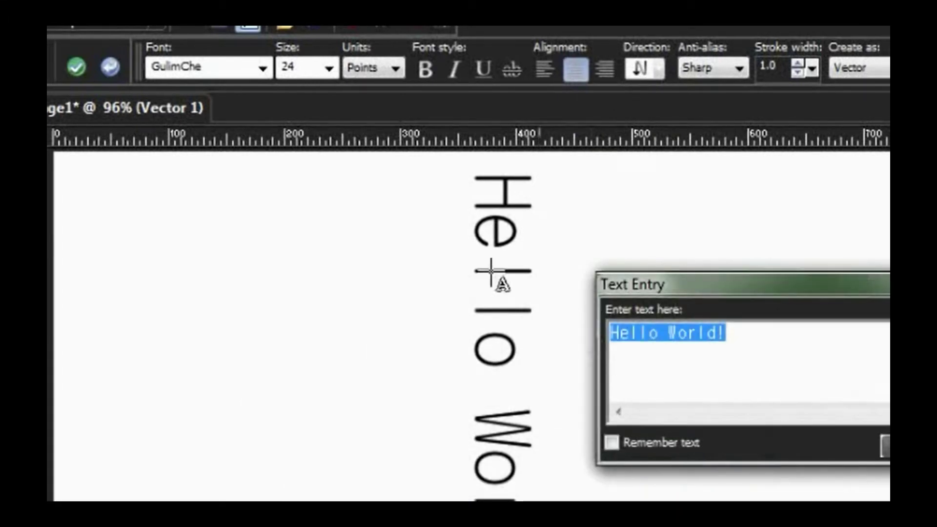
pyautogui.click(795, 323)
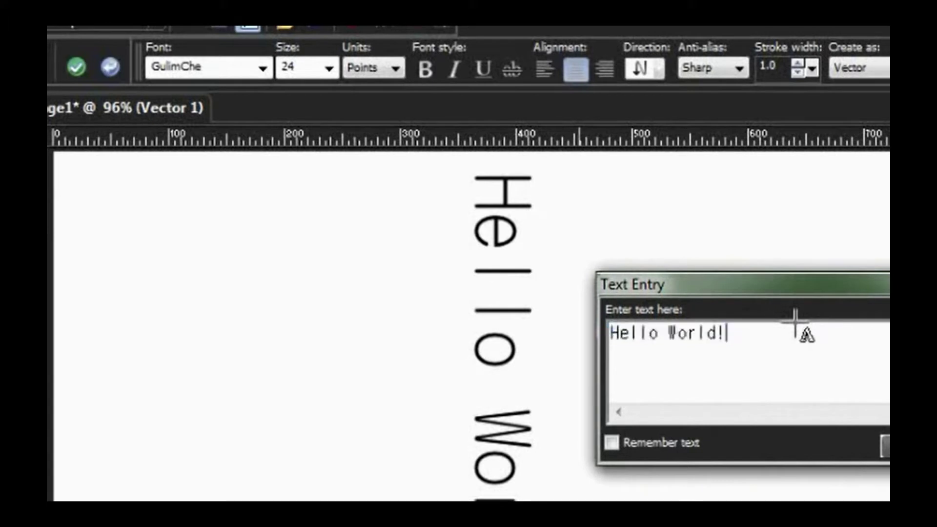
pyautogui.press('Return')
pyautogui.write('How are you?')
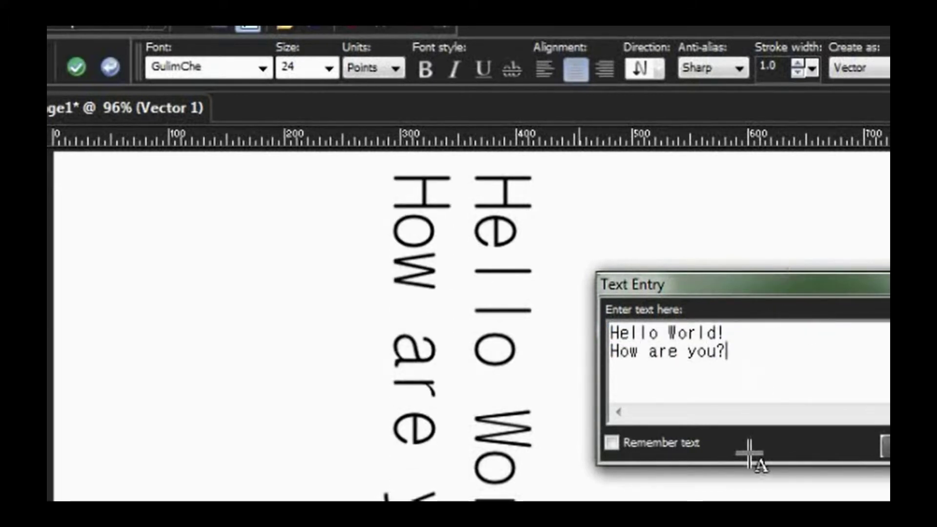
# - Replace all of the entered text with "Hello"
pyautogui.press('BackSpace')
pyautogui.hotkey('ctrl', 'a')
pyautogui.press('BackSpace')
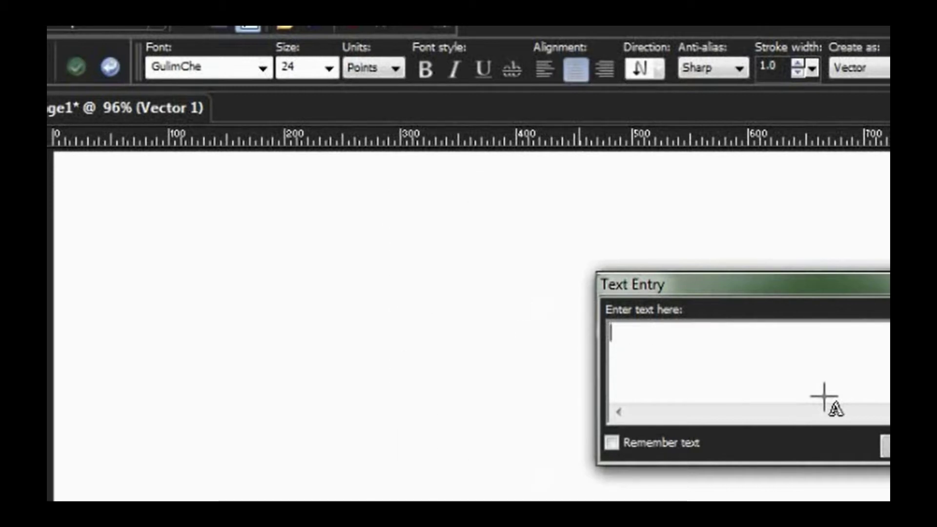
pyautogui.write('Hello')
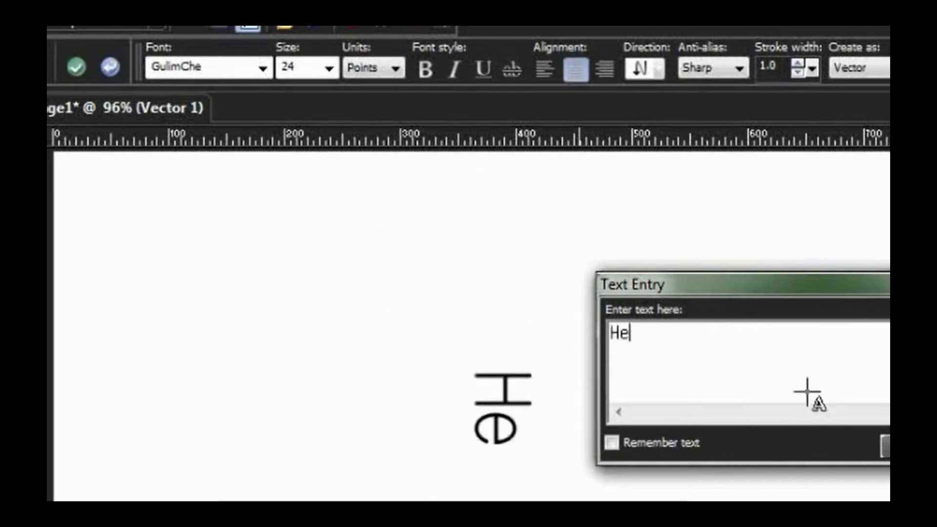
# - Set the text direction to vertical with new lines running rightward, and add "hello" as a second line
pyautogui.click(665, 67)
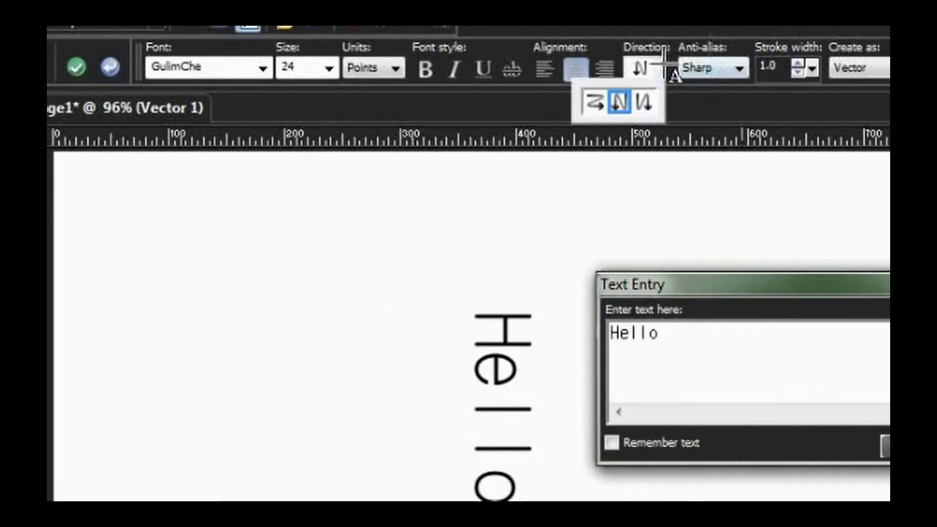
pyautogui.click(647, 104)
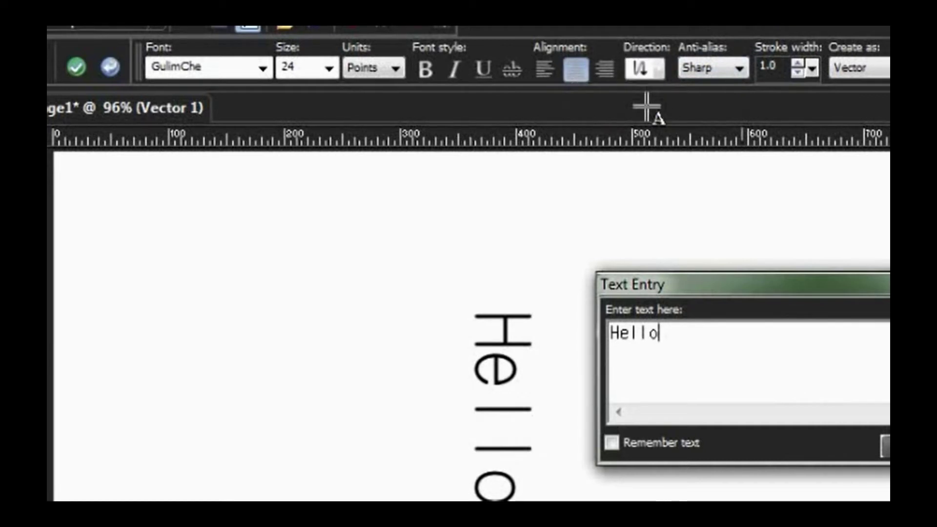
pyautogui.write('hello')
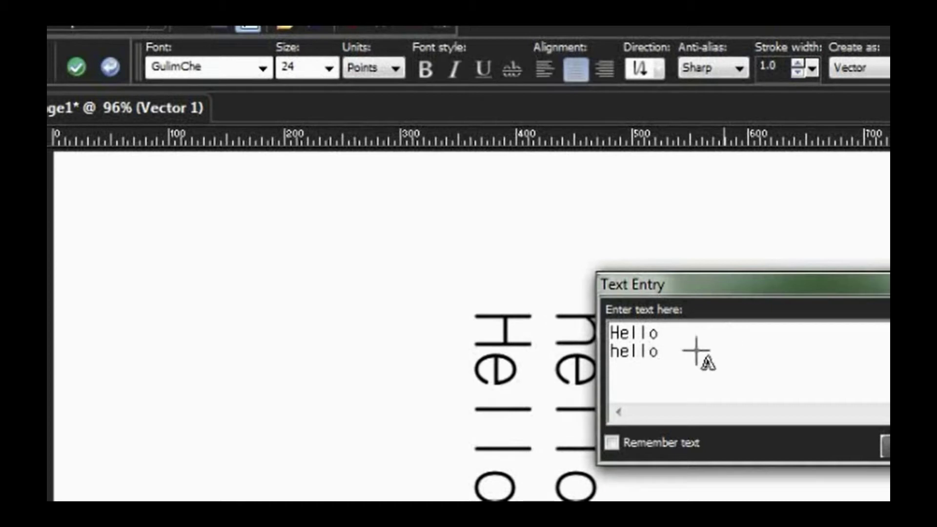
# - Change the font of both text lines to Times New Roman and move the Text Entry dialog clear of the text
pyautogui.hotkey('ctrl', 'a')
pyautogui.click(189, 61)
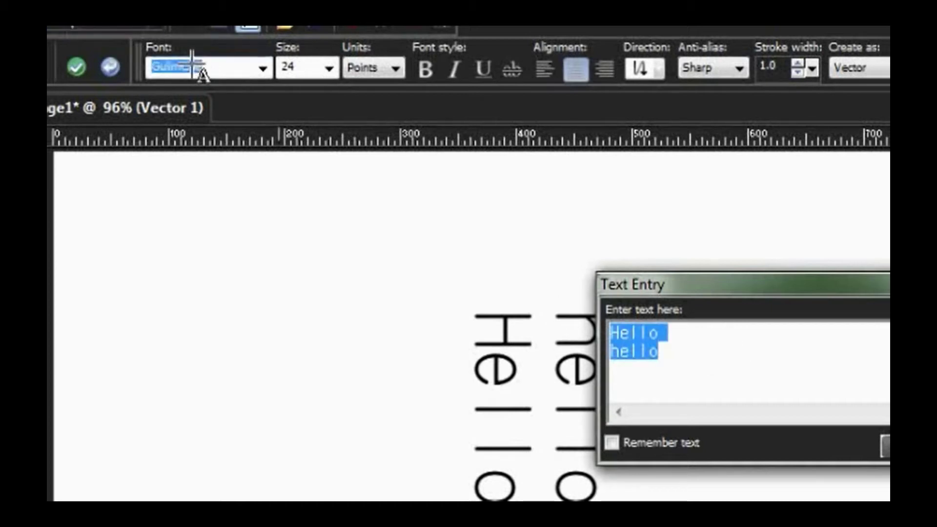
pyautogui.write('Times New Roman')
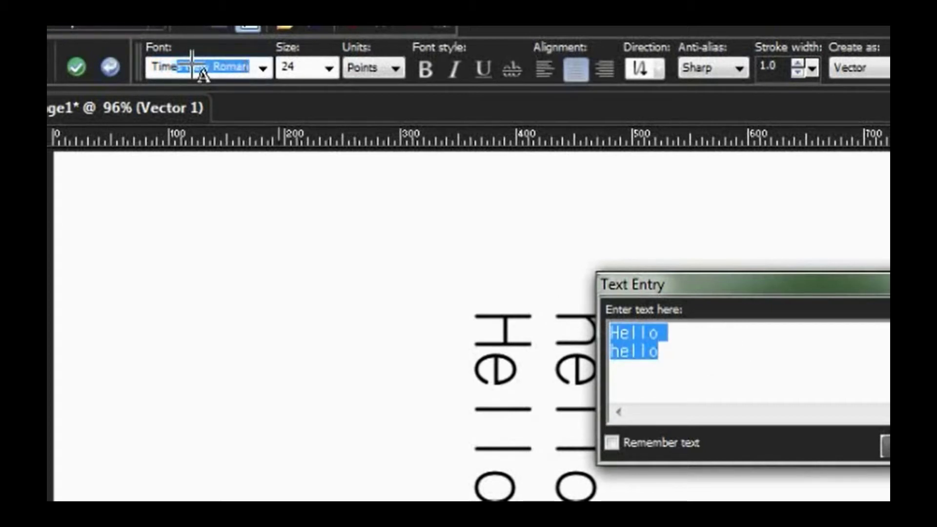
pyautogui.press('Return')
pyautogui.moveTo(878, 288); pyautogui.dragTo(800, 252)
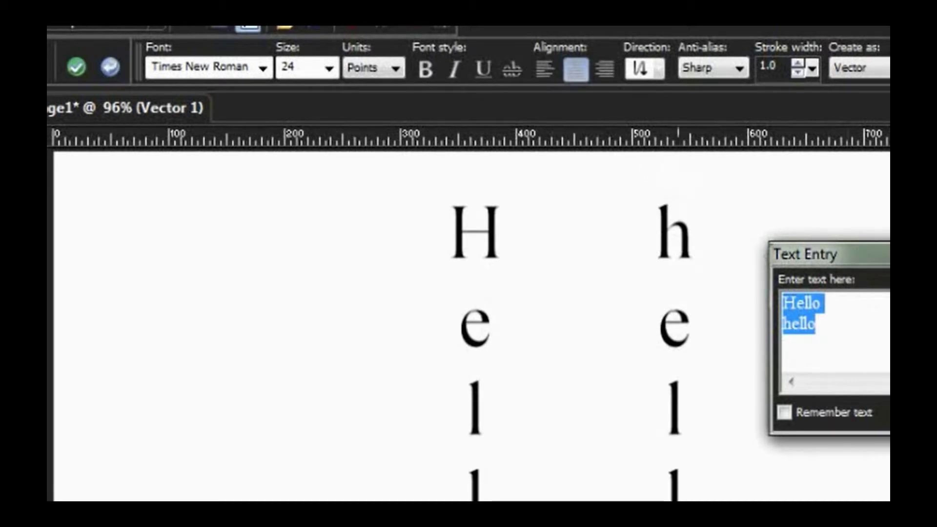
# - Set the text direction to Horizontal and Down and delete the second line "hello"
pyautogui.click(647, 68)
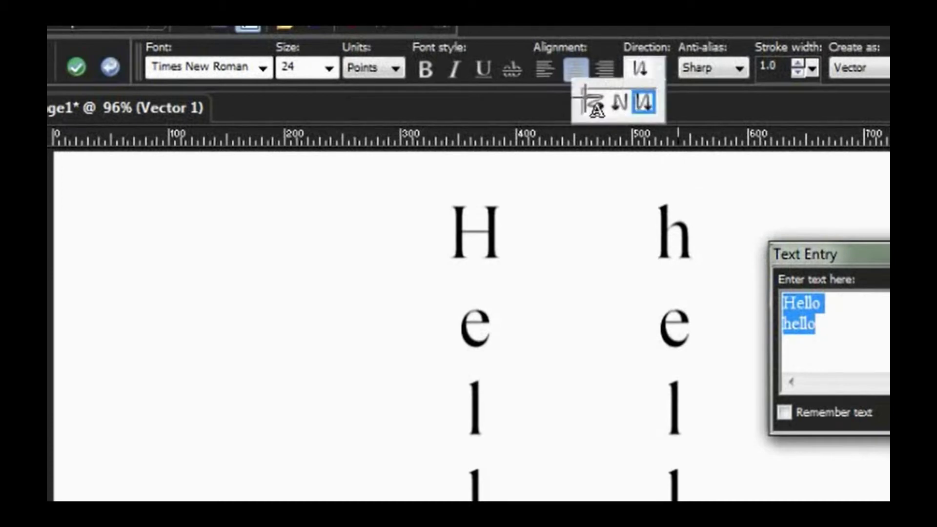
pyautogui.click(606, 103)
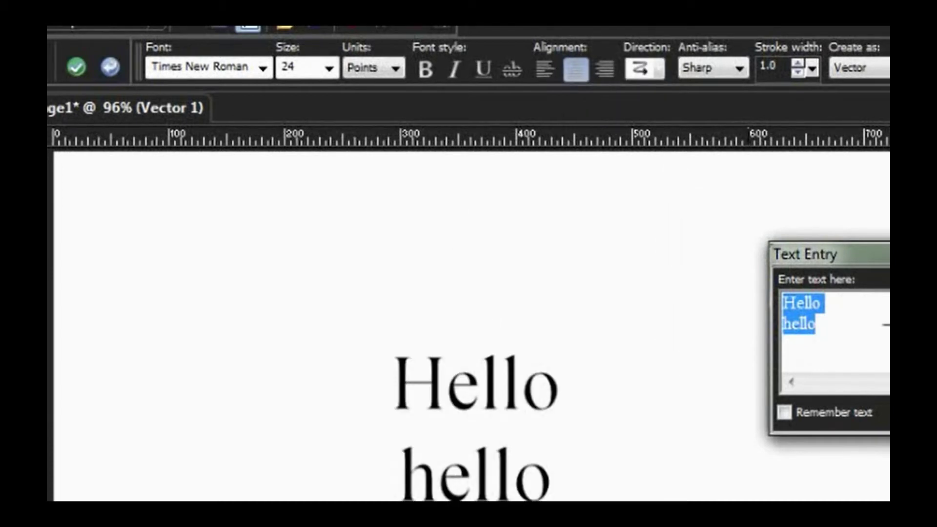
pyautogui.click(815, 323)
pyautogui.press('BackSpace')
pyautogui.press('BackSpace')
pyautogui.press('BackSpace')
pyautogui.press('BackSpace')
pyautogui.press('BackSpace')
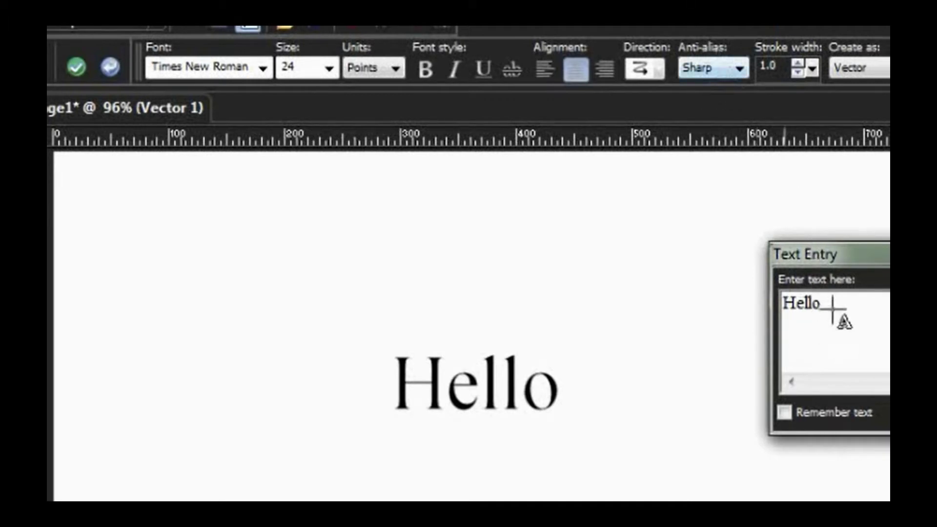
# - Select the word "Hello" and examine the anti-alias, line style, leading, kerning and tracking options
pyautogui.moveTo(823, 304); pyautogui.dragTo(754, 303)
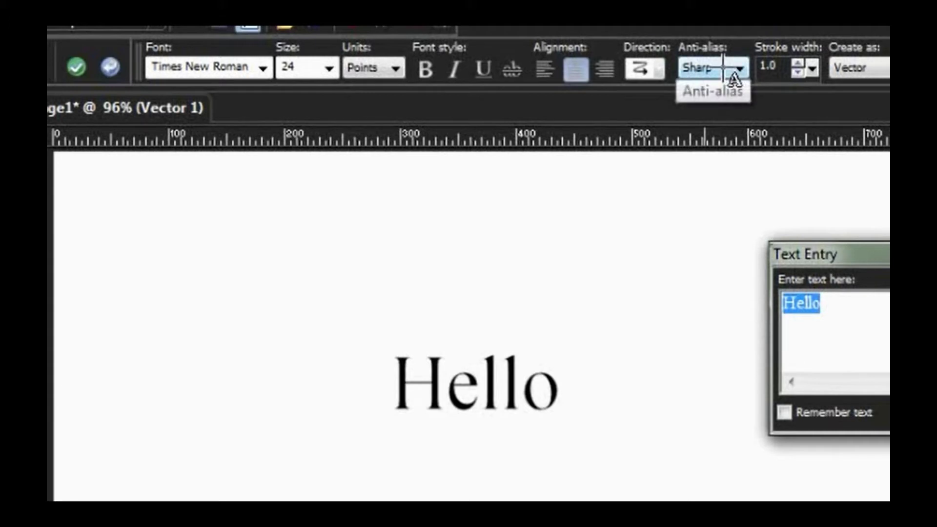
pyautogui.click(735, 78)
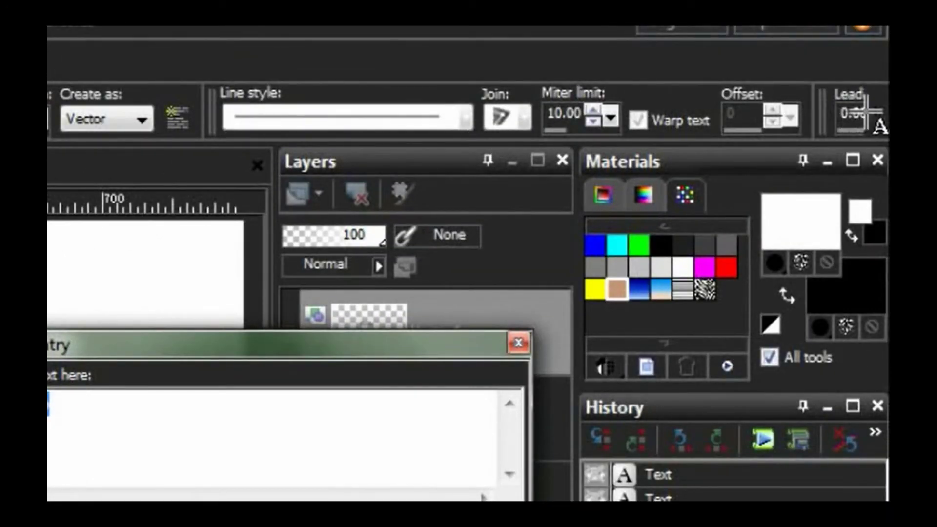
pyautogui.click(878, 113)
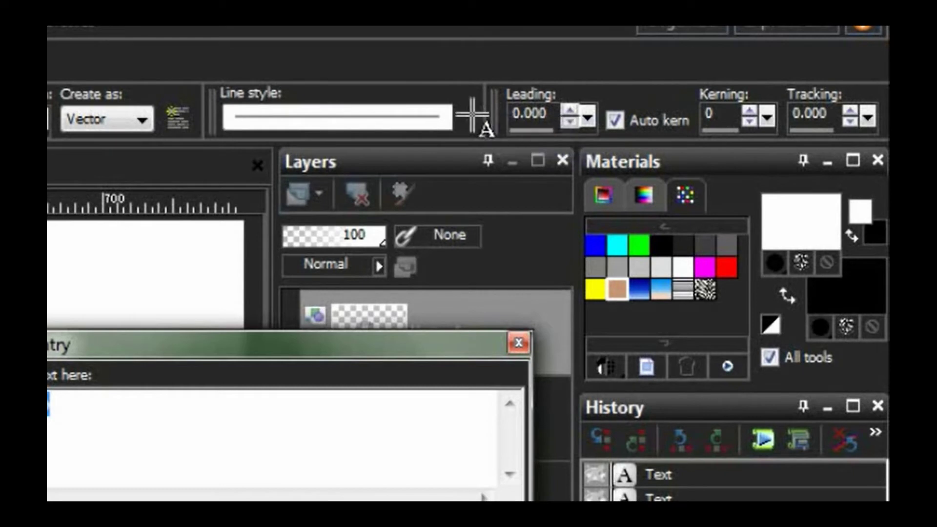
pyautogui.click(471, 112)
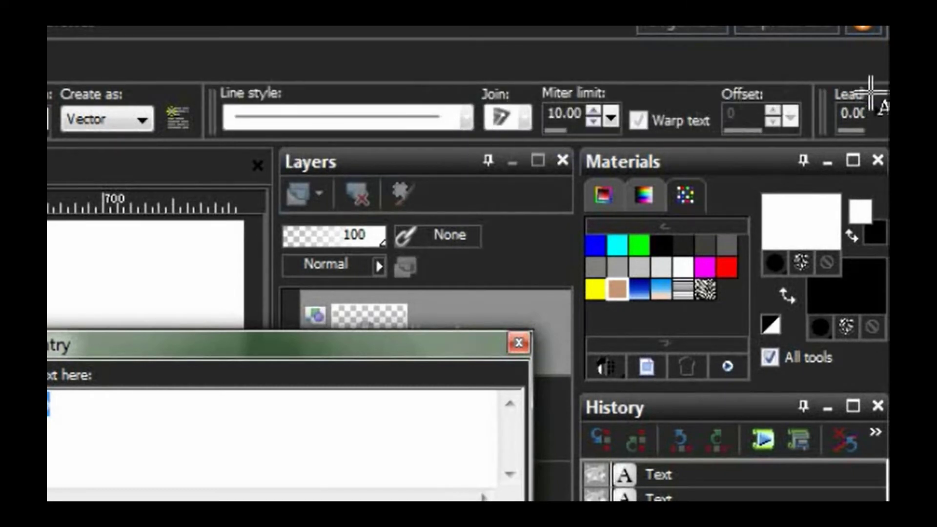
pyautogui.click(879, 114)
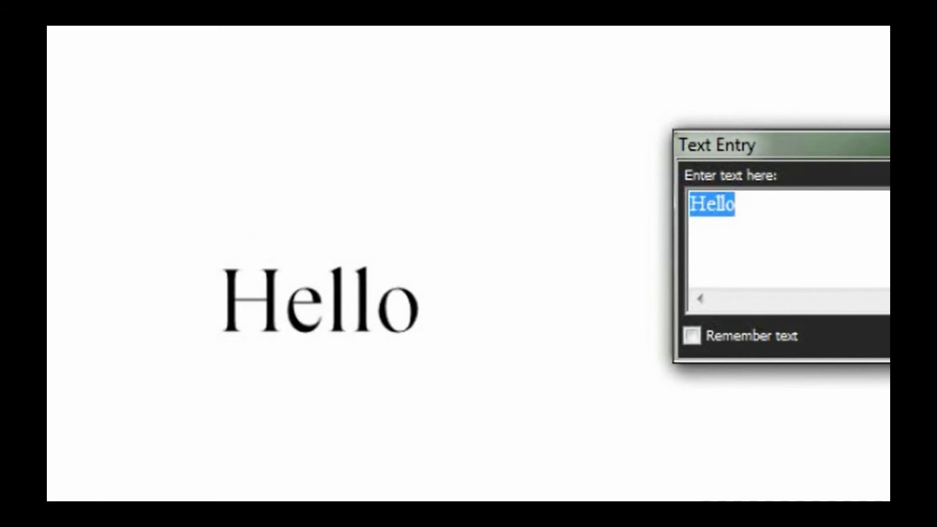
# - Widen the letter spacing of the selected word "Hello" in several increments until the letters stand far apart
pyautogui.hotkey('alt', 'Right')
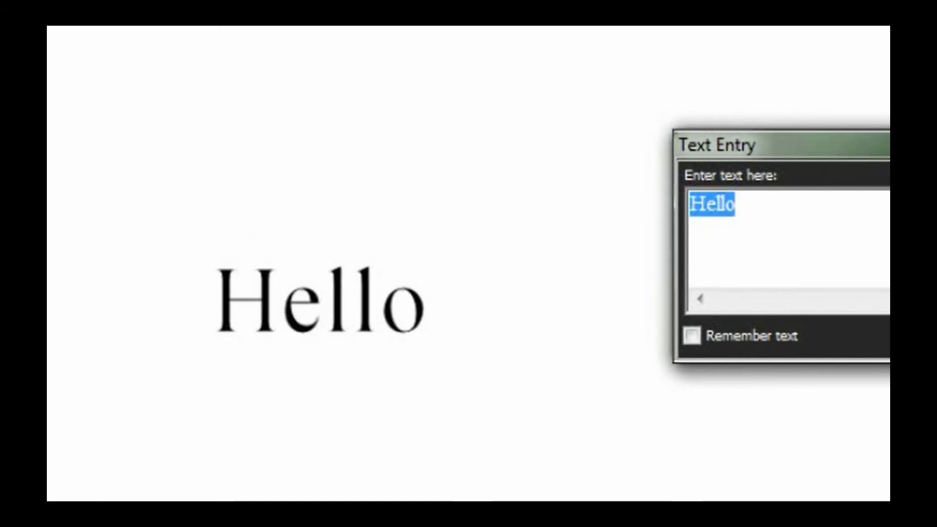
pyautogui.hotkey('alt', 'Right')
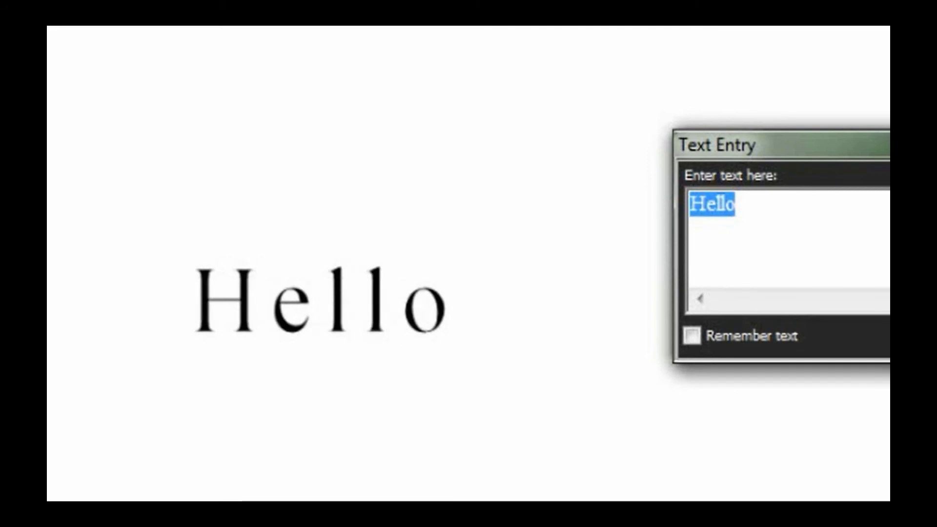
pyautogui.hotkey('alt', 'Right')
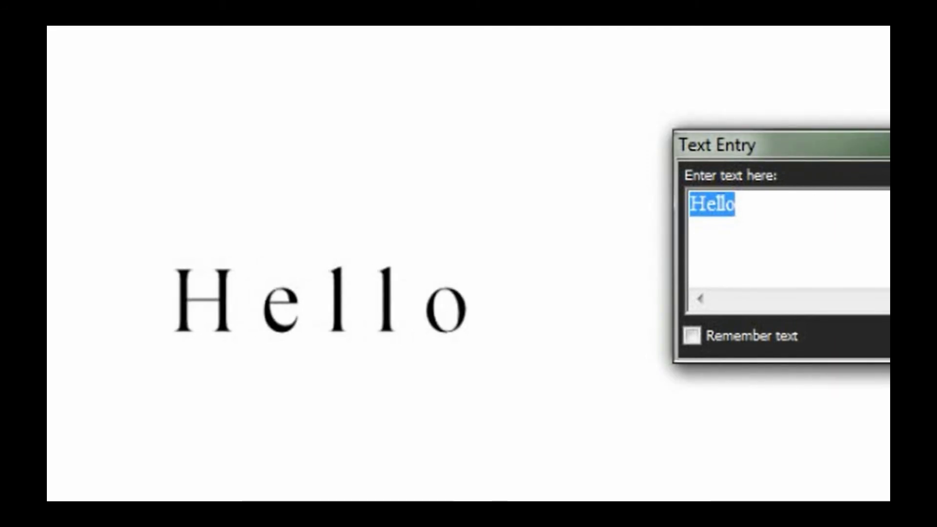
pyautogui.hotkey('alt', 'Right')
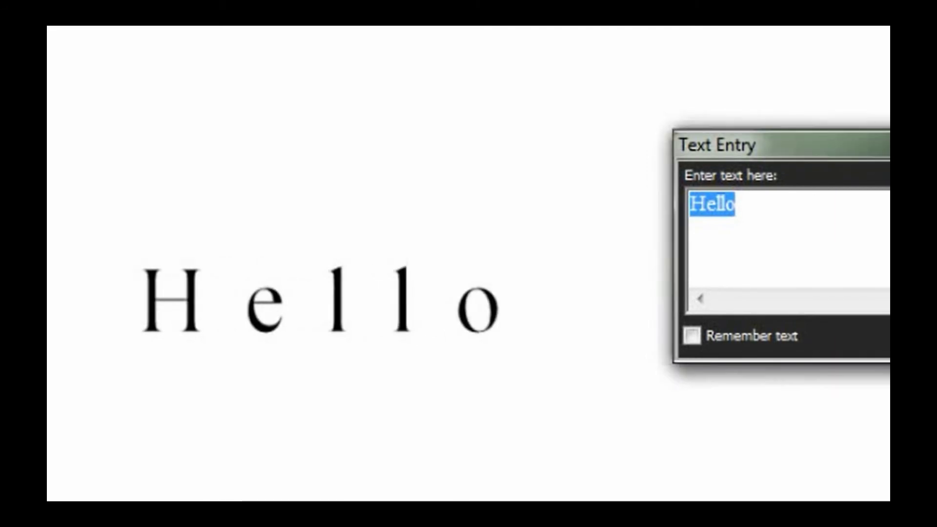
pyautogui.hotkey('alt', 'Right')
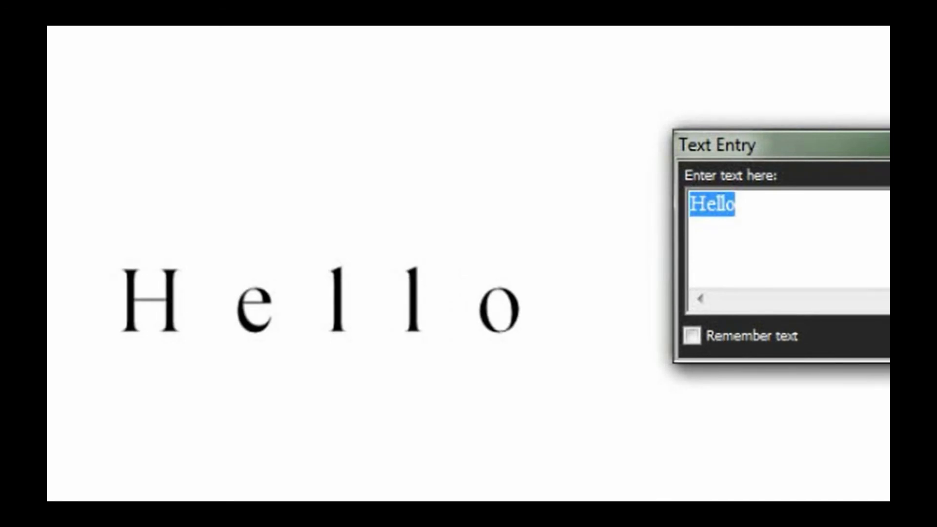
# - Tighten the letter spacing of "Hello" past overlapping until the letters run in reverse order, and restore the original spacing
pyautogui.hotkey('alt', 'Left')
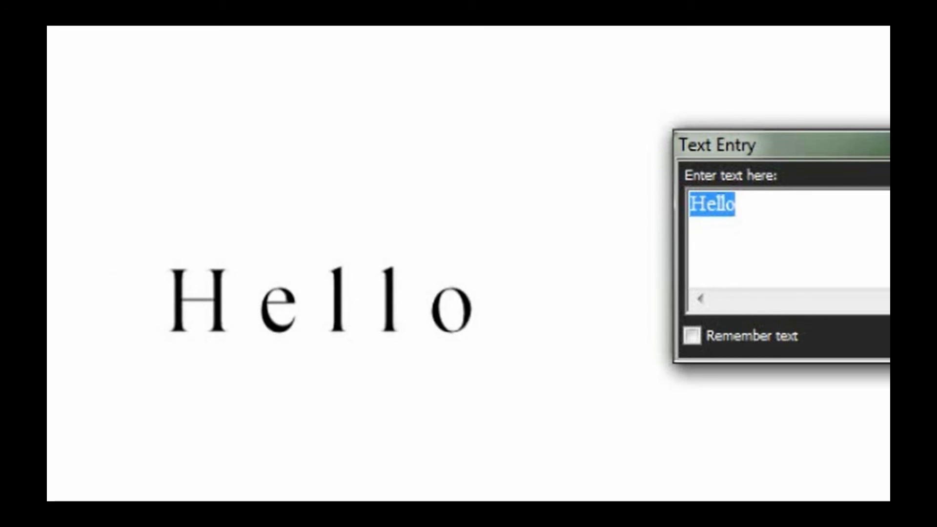
pyautogui.hotkey('alt', 'Left')
pyautogui.hotkey('alt', 'Left')
pyautogui.hotkey('alt', 'Left')
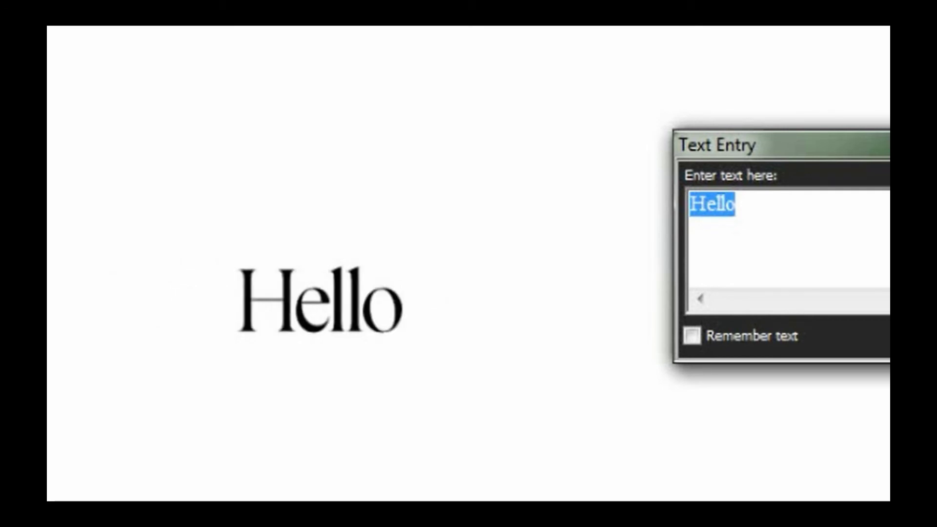
pyautogui.hotkey('alt', 'Left')
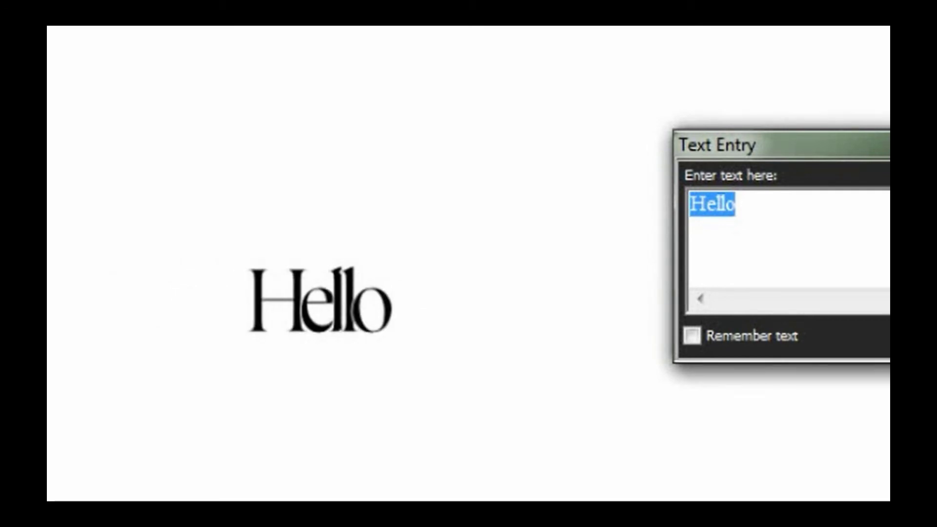
pyautogui.hotkey('alt', 'Left')
pyautogui.hotkey('alt', 'Left')
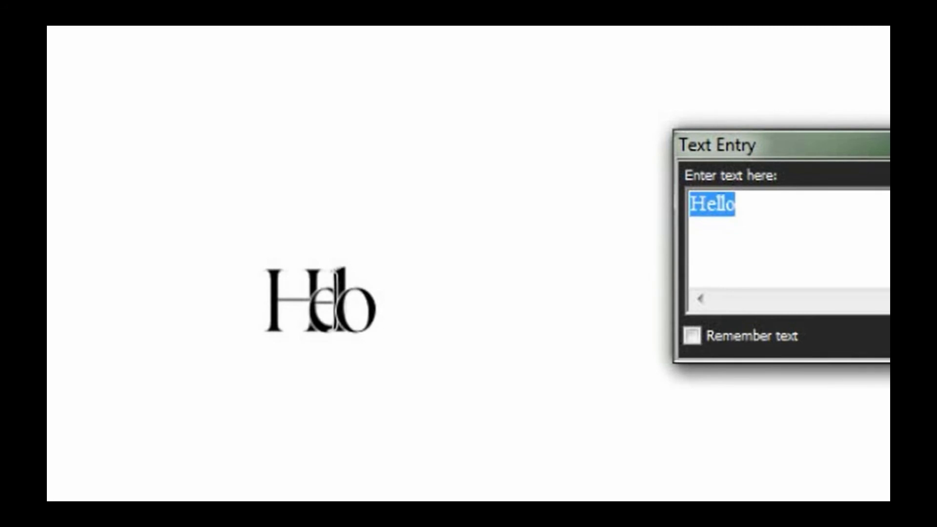
pyautogui.hotkey('alt', 'Left')
pyautogui.hotkey('alt', 'Left')
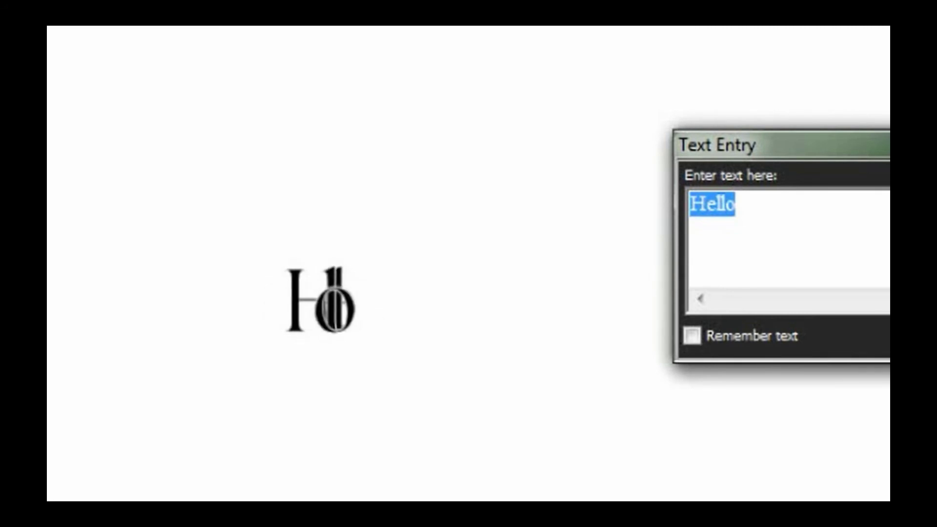
pyautogui.hotkey('alt', 'Left')
pyautogui.hotkey('alt', 'Left')
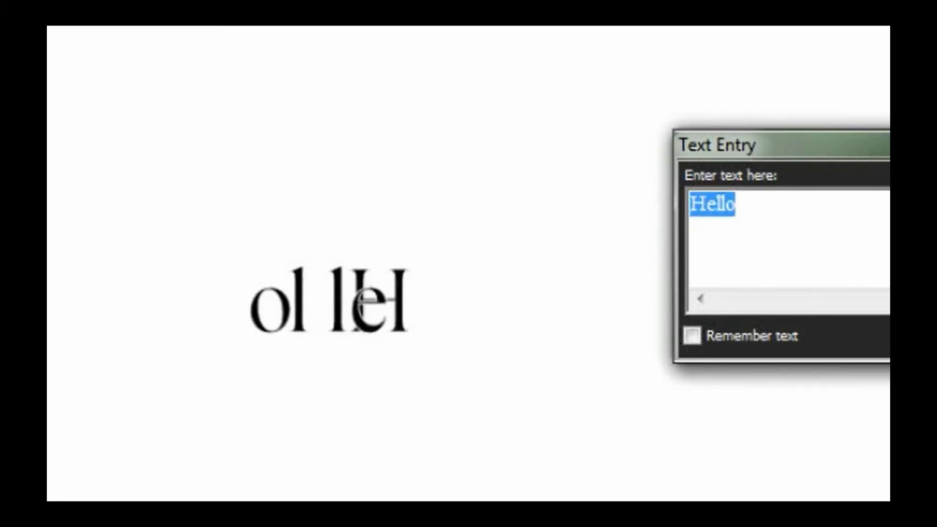
pyautogui.hotkey('alt', 'Left')
pyautogui.hotkey('alt', 'Left')
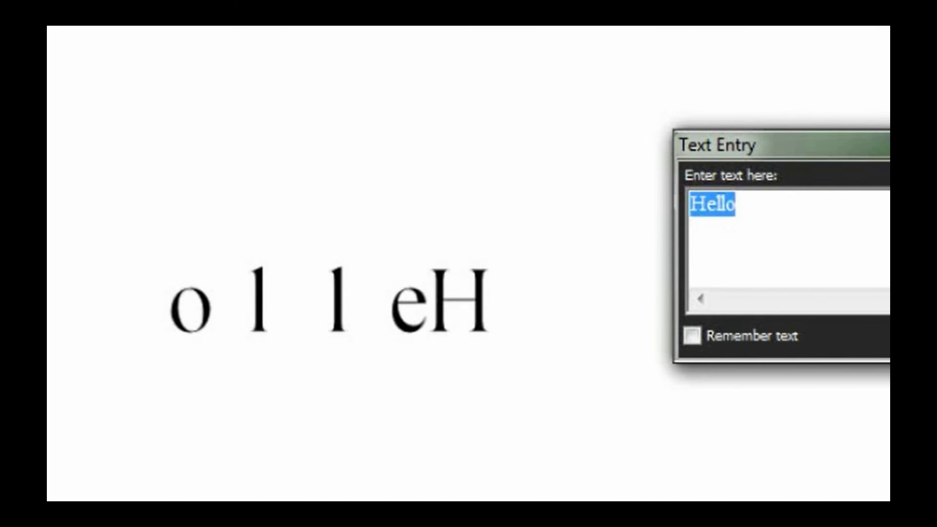
pyautogui.hotkey('ctrl', 'z')
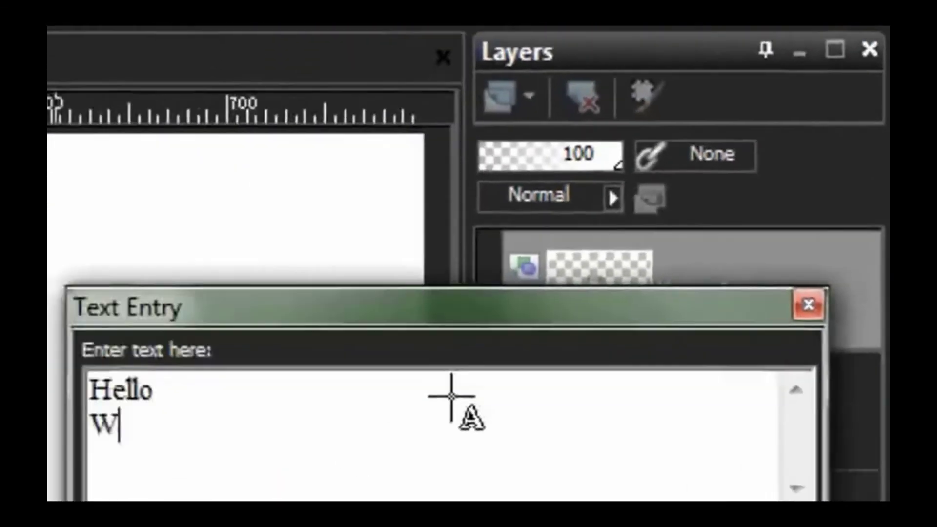
# - Add "World!" as a second line under "Hello" and select both lines of text
pyautogui.write('orld!')
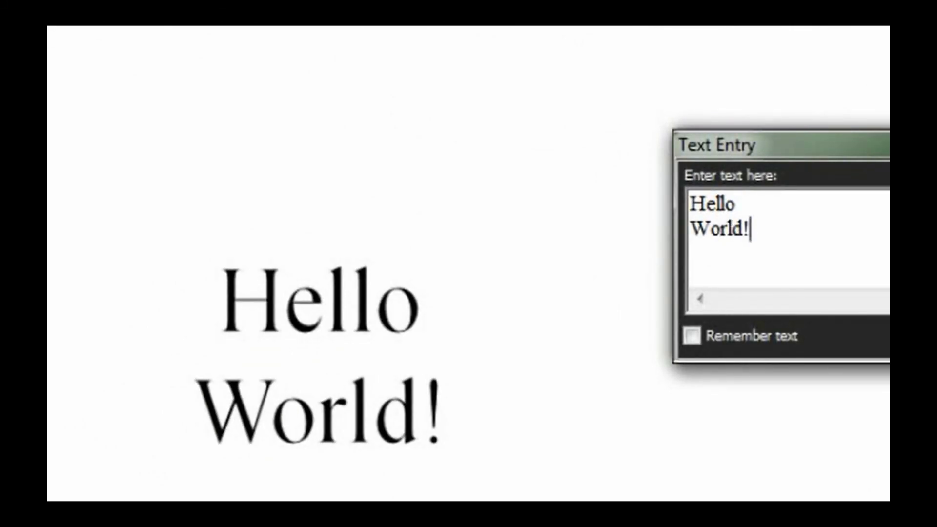
pyautogui.moveTo(789, 253); pyautogui.dragTo(627, 171)
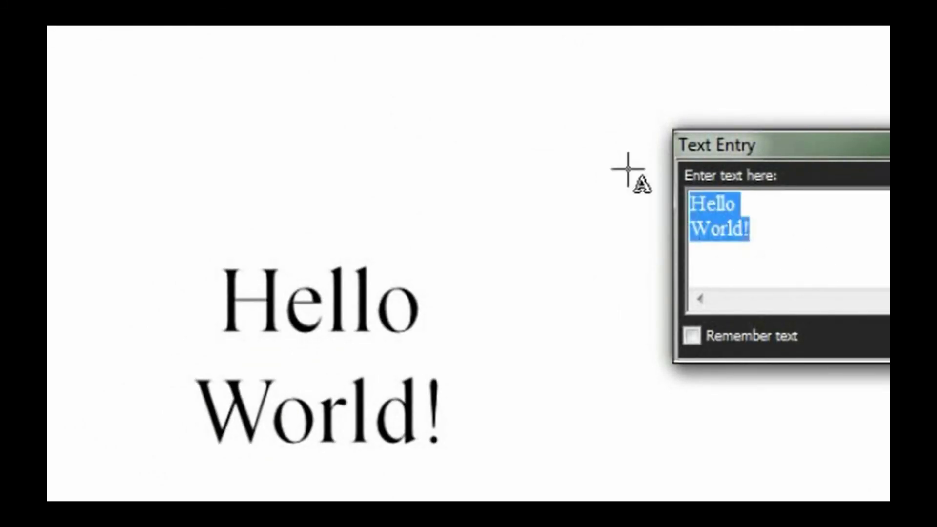